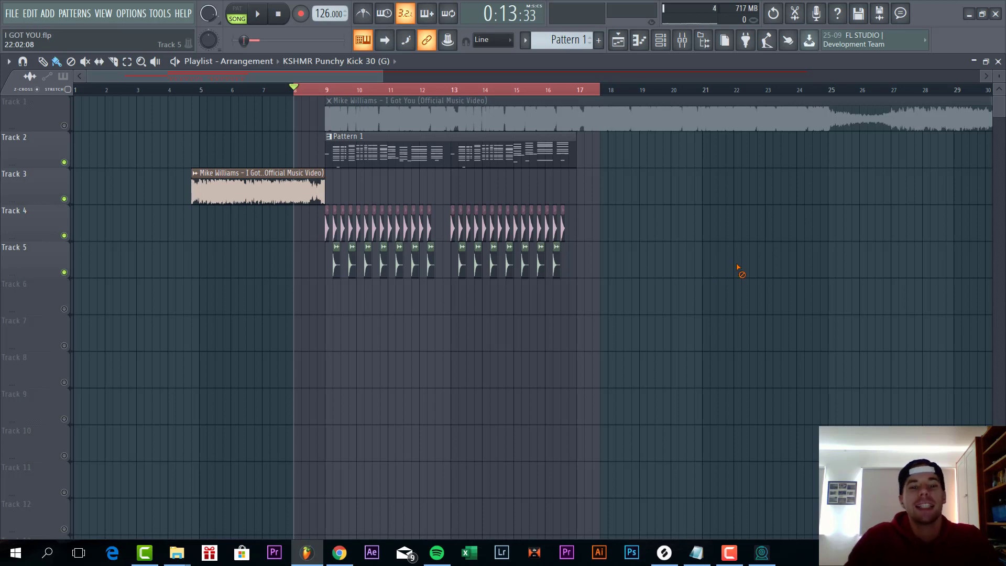
Step: Open the Pattern 1 clip's Serum notes in the piano roll and play the pattern on its own instead of the song
key("space")
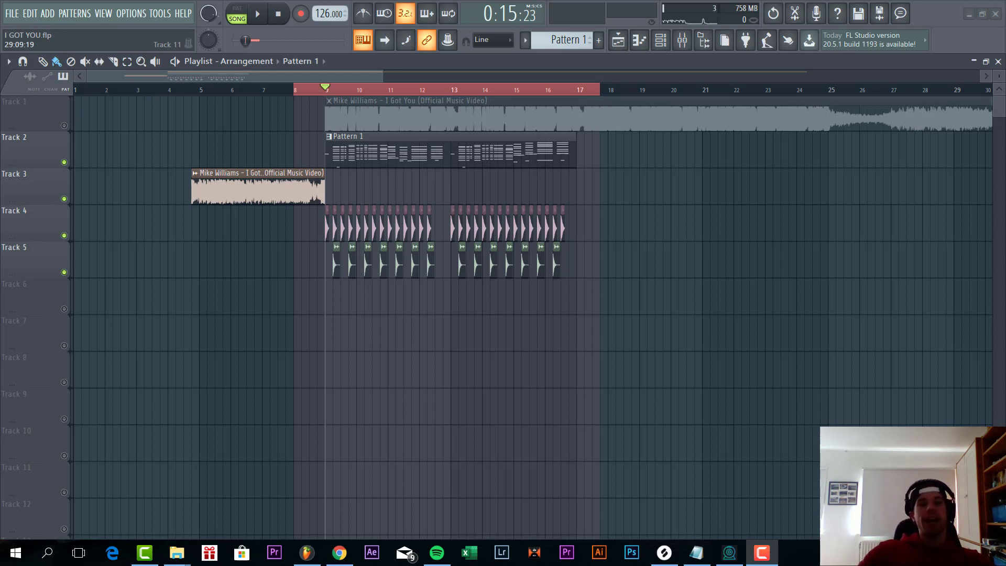
scroll(368, 351, "up", 3)
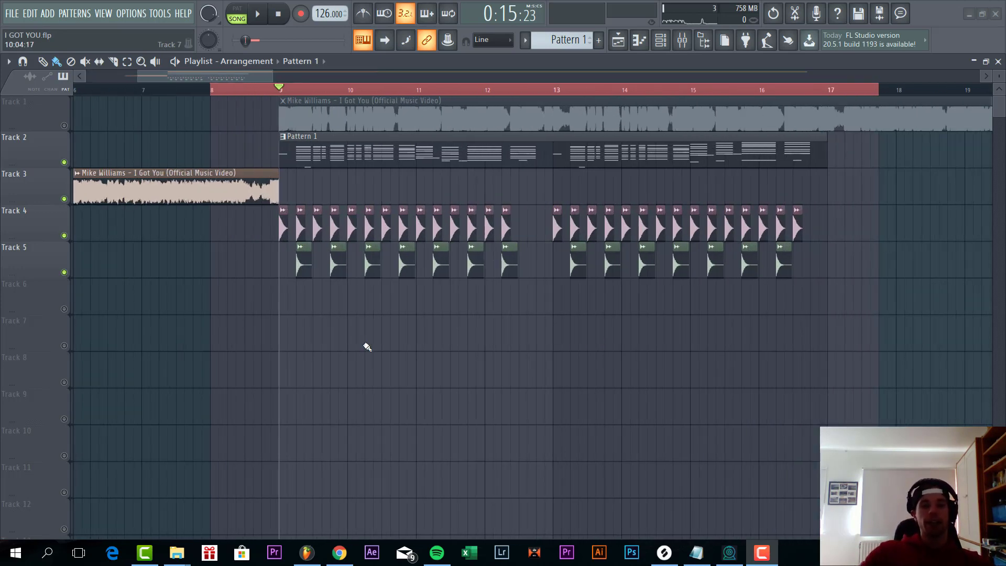
double_click(500, 165)
key("Escape")
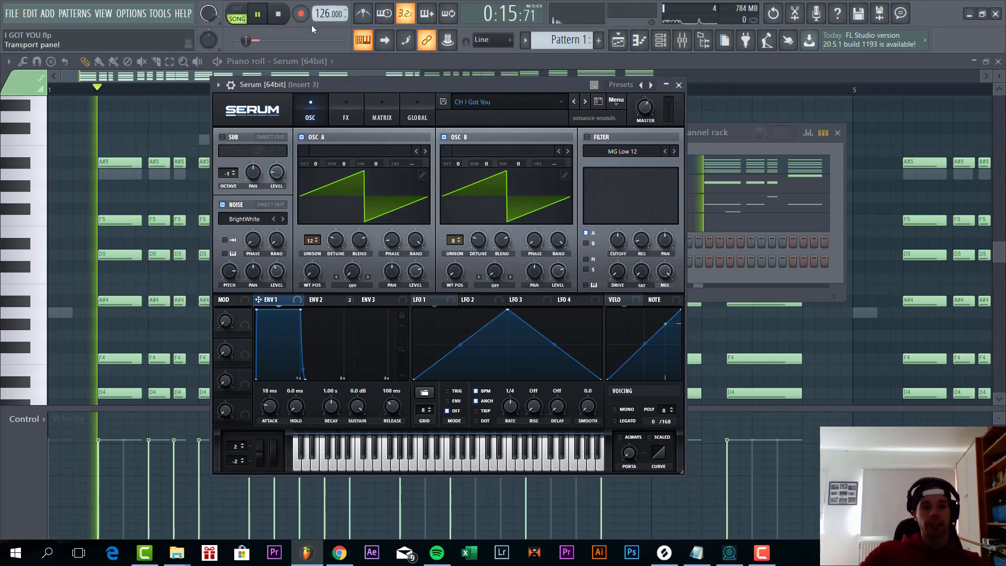
left_click(247, 11)
left_click(67, 204)
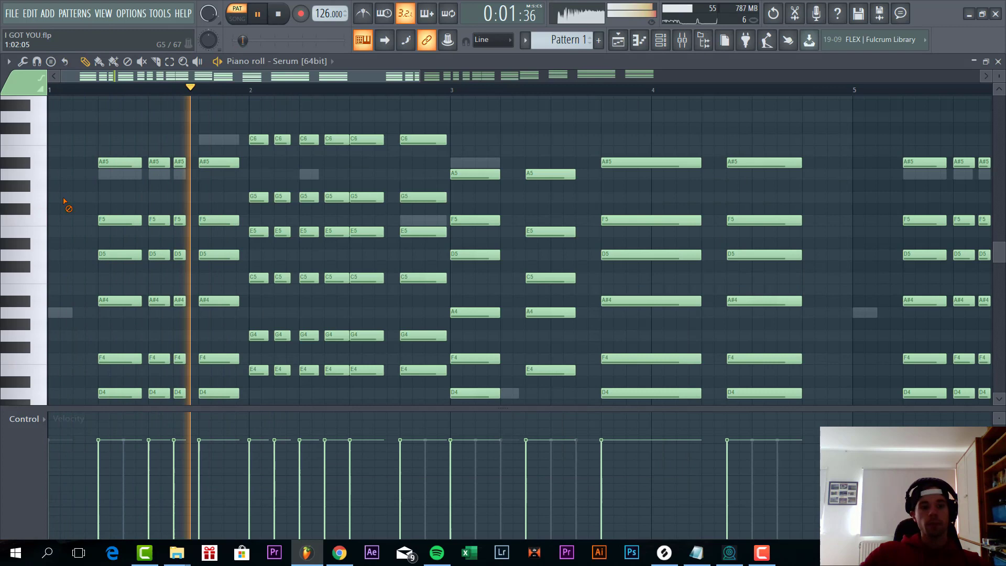
Step: Examine the chord notes across the full length of Pattern 1 and leave the piano roll
scroll(223, 361, "down", 1)
scroll(197, 303, "down", 3)
scroll(189, 294, "up", 2)
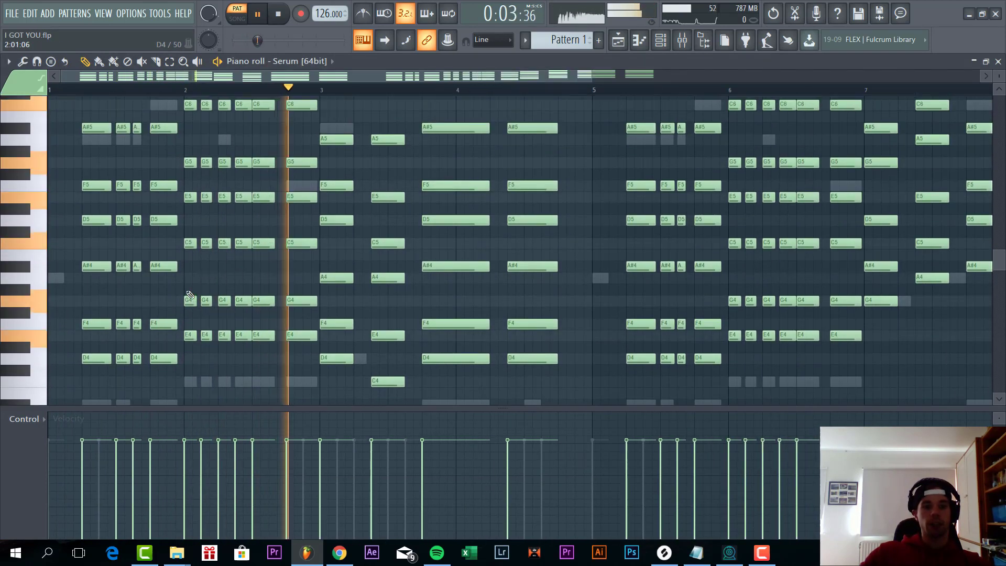
scroll(189, 294, "down", 2)
scroll(190, 295, "up", 1)
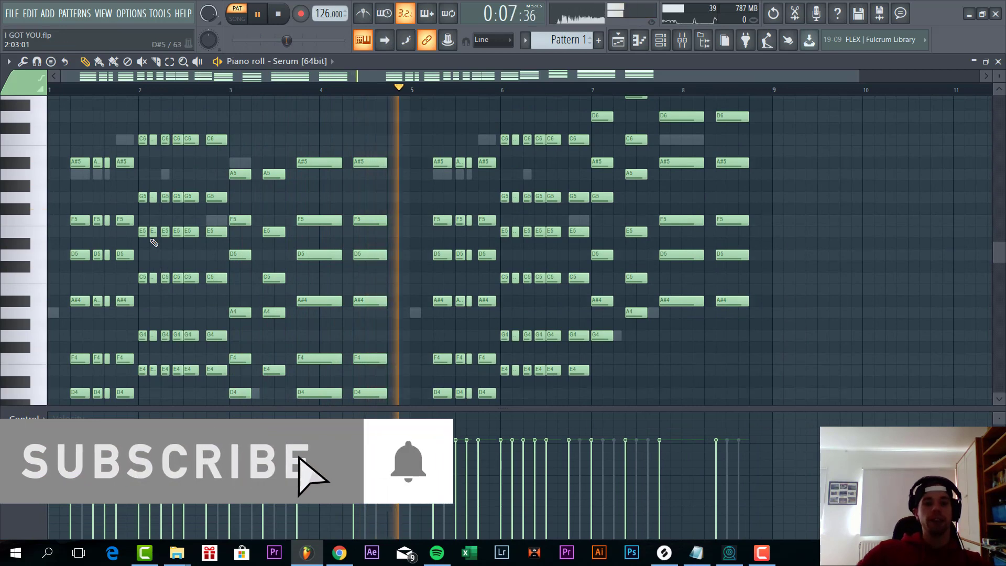
key("Escape")
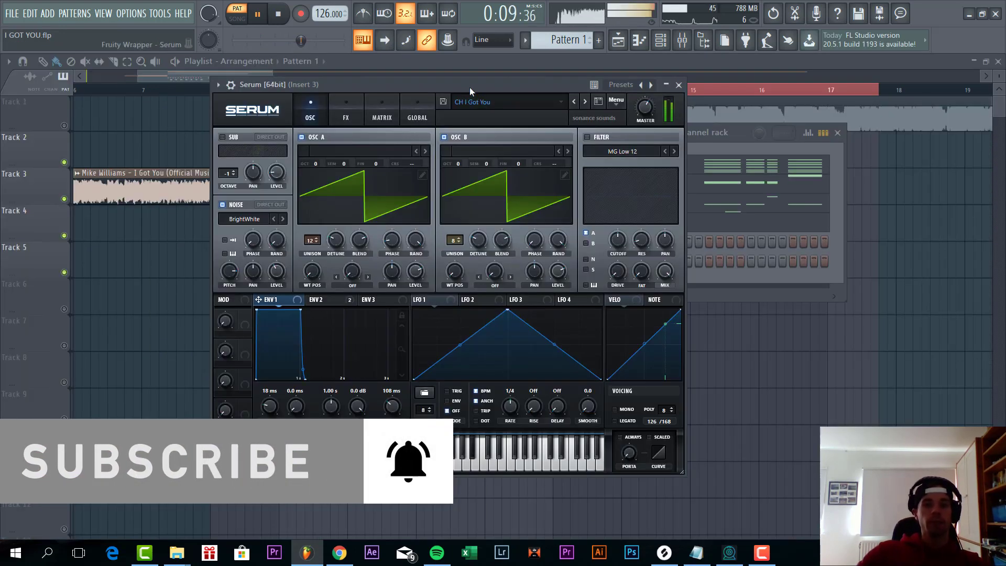
Step: Switch off oscillator B and the noise oscillator in the chord Serum, and set oscillator A's unison detune to 0.08
left_click_drag(470, 88, 485, 103)
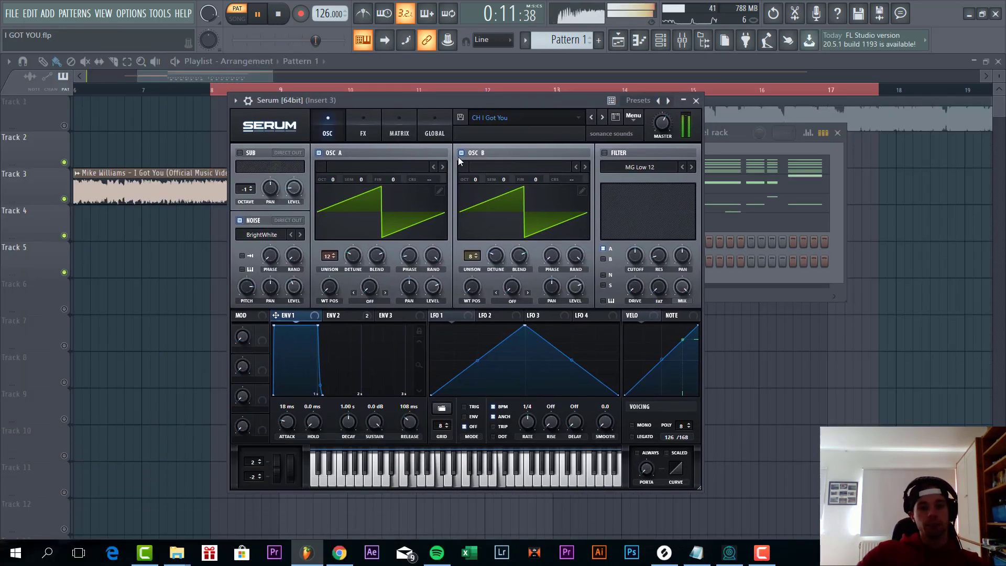
left_click(461, 153)
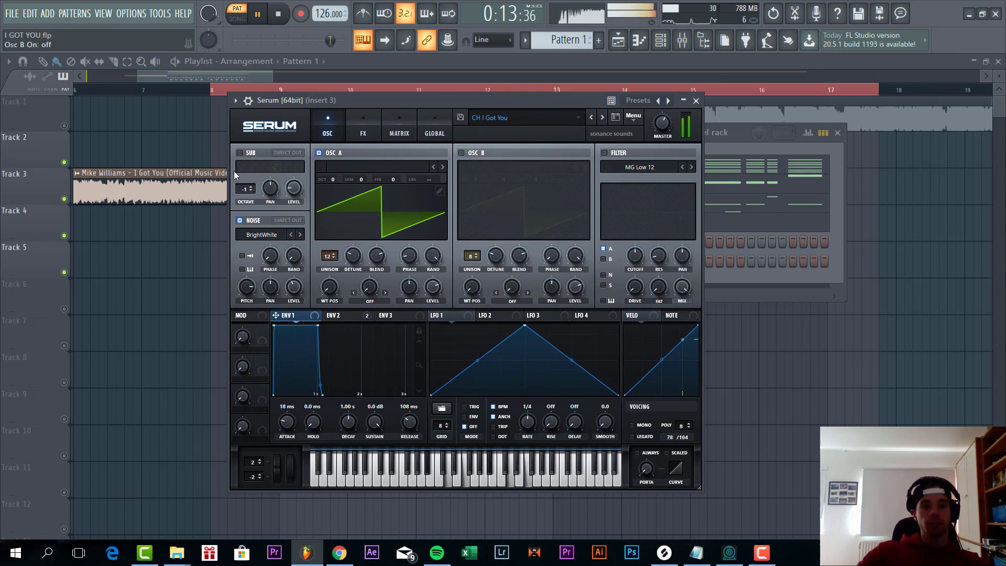
left_click(240, 220)
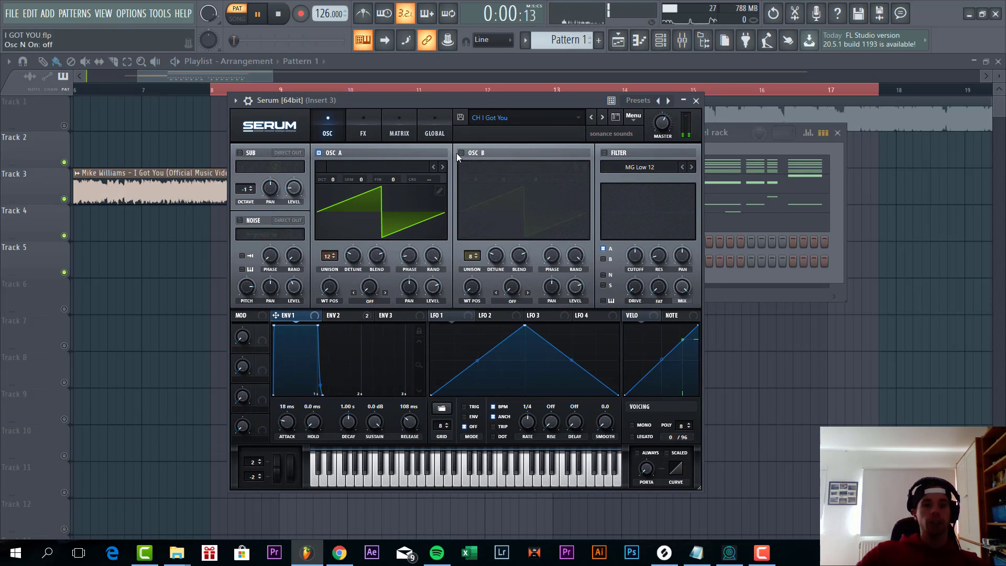
mouse_move(332, 255)
left_mouse_down()
mouse_move(332, 242)
mouse_move(333, 256)
left_mouse_up()
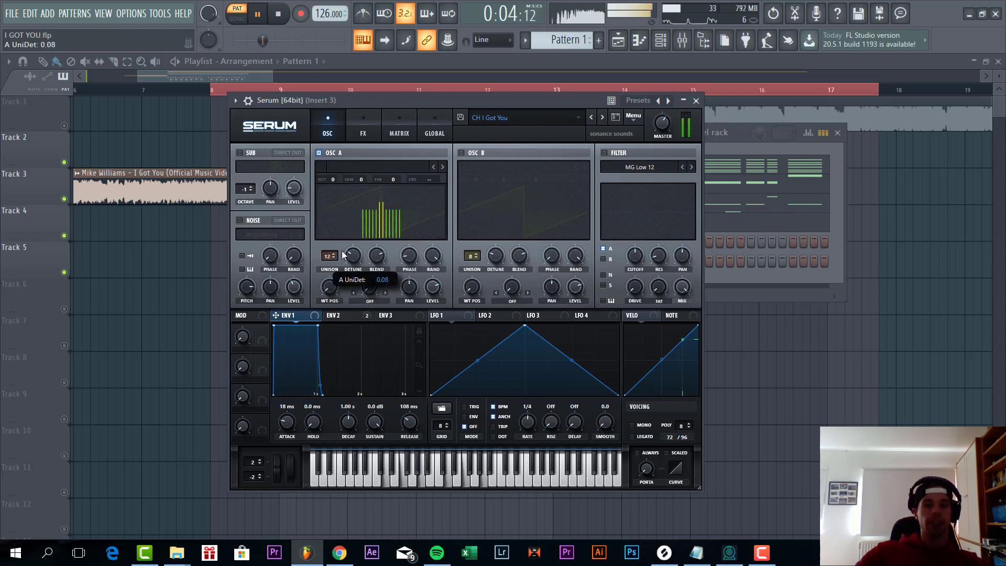
Step: Turn oscillator B back on with a unison of 8 and a detune of 0.05
left_click(461, 152)
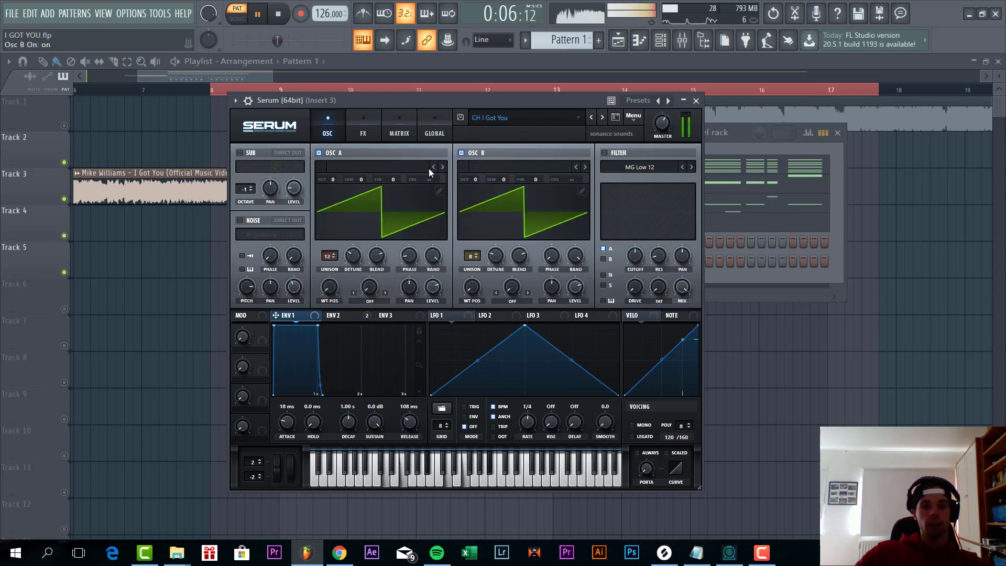
left_click(474, 260)
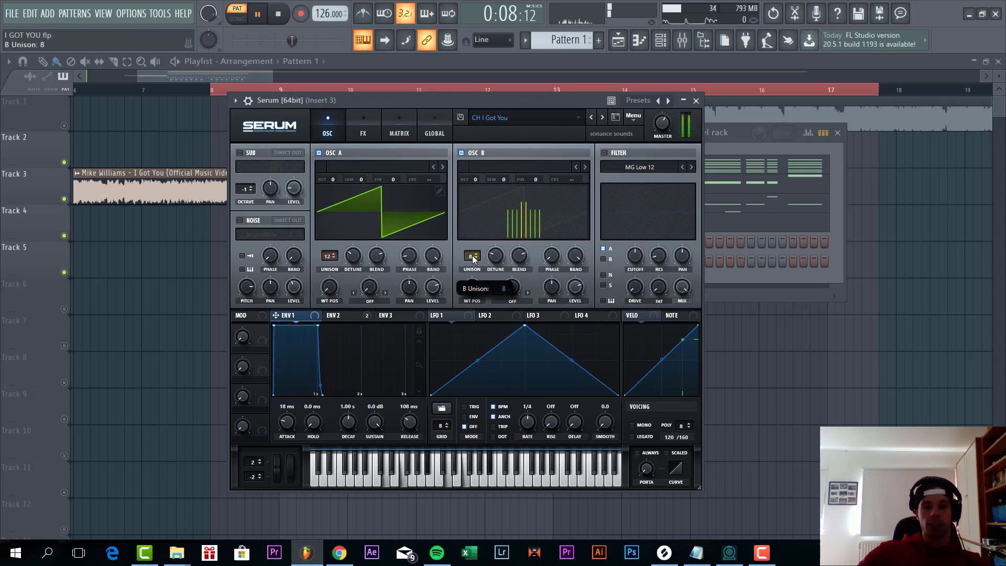
left_click_drag(495, 260, 493, 262)
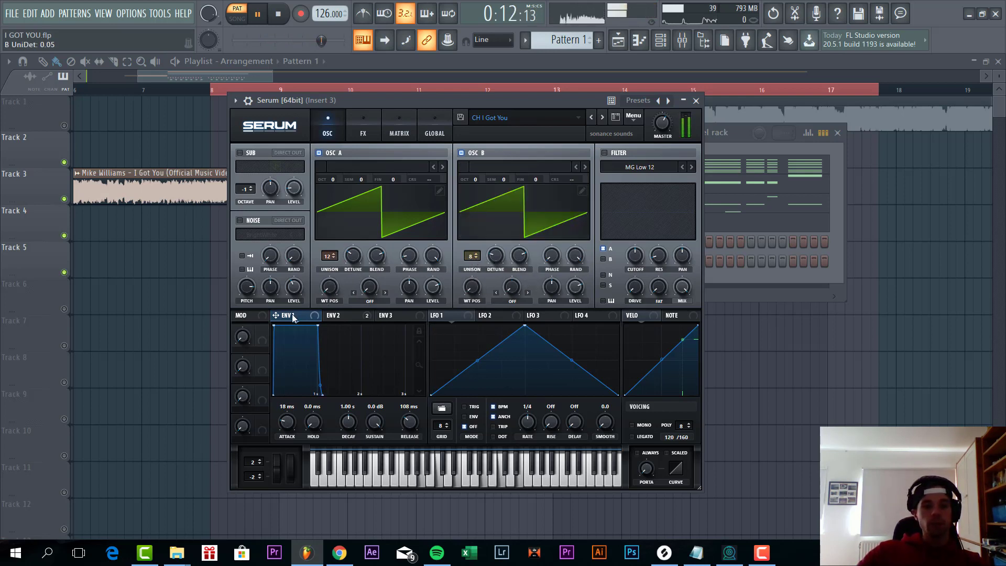
Step: Set envelope 1's attack to 24 ms and release to 132 ms, and bring up envelope 2's settings
left_click_drag(283, 419, 282, 422)
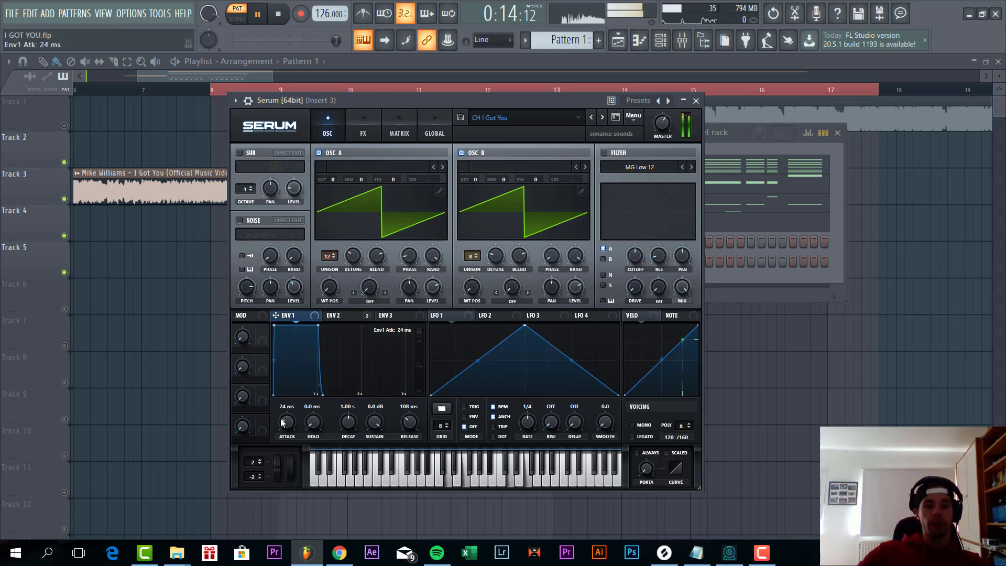
left_click(337, 315)
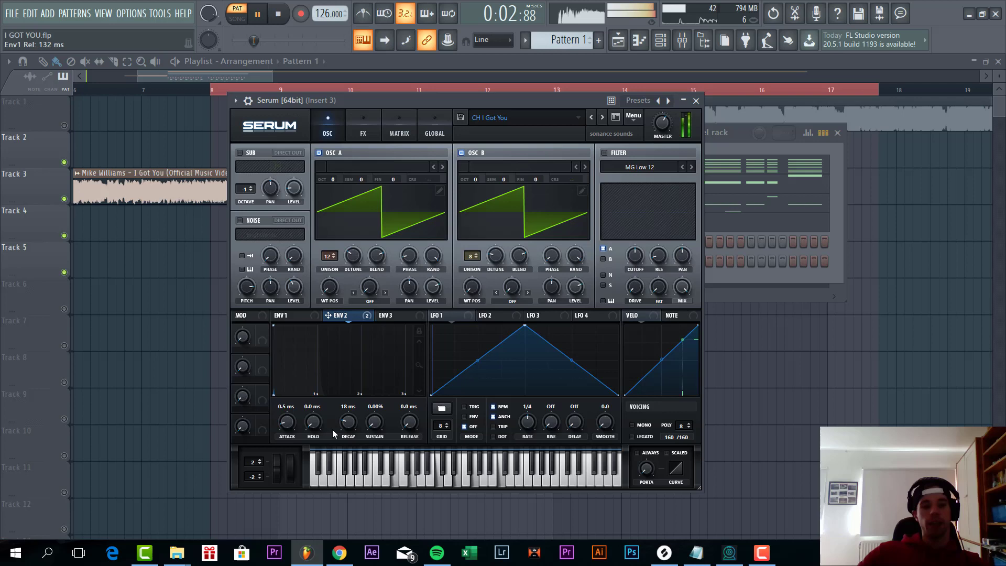
Step: Set envelope 2's decay to 13 ms and its modulation amount on the master tuning to -39
left_click(392, 130)
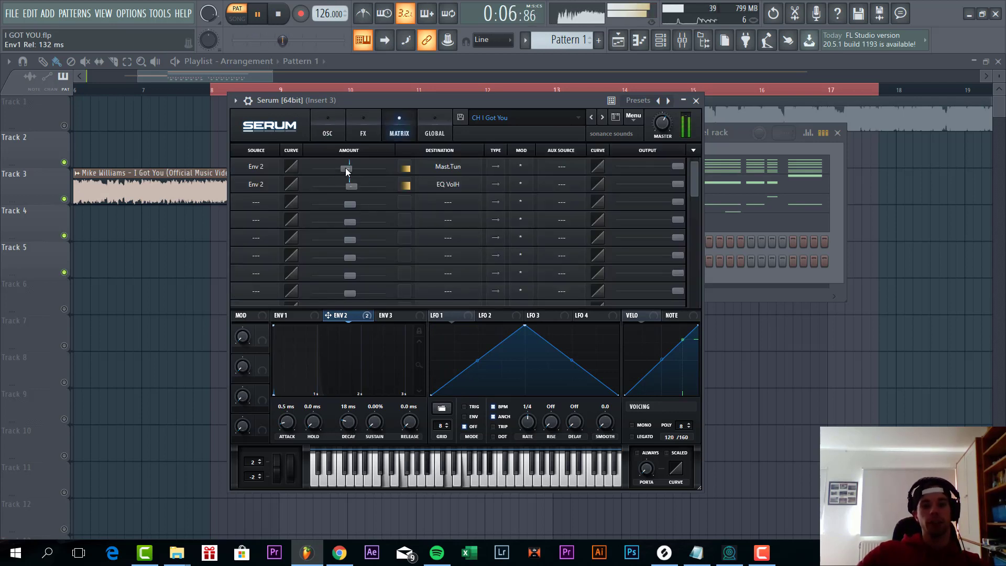
left_click_drag(345, 168, 310, 165)
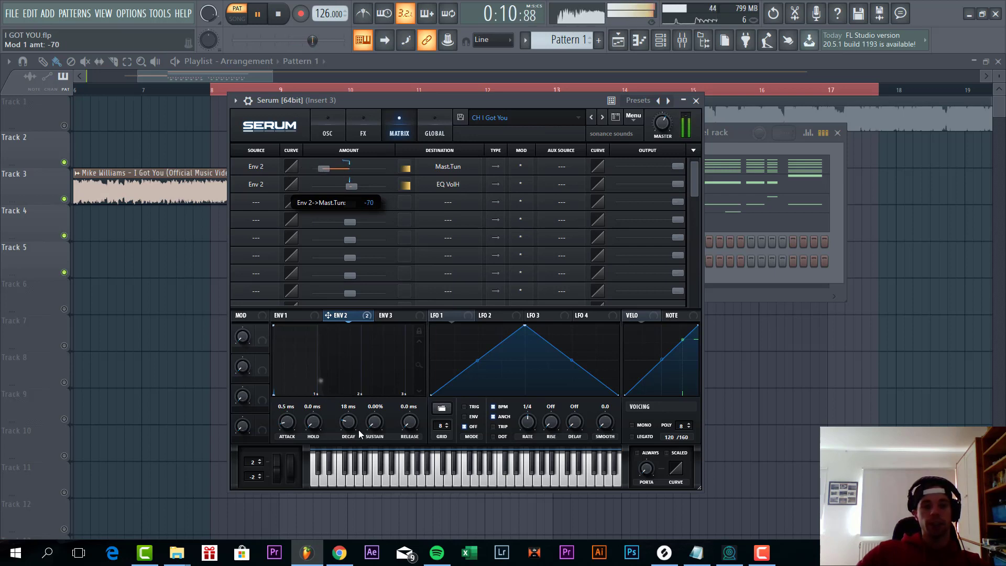
mouse_move(353, 420)
left_mouse_down()
mouse_move(352, 408)
mouse_move(338, 410)
left_mouse_up()
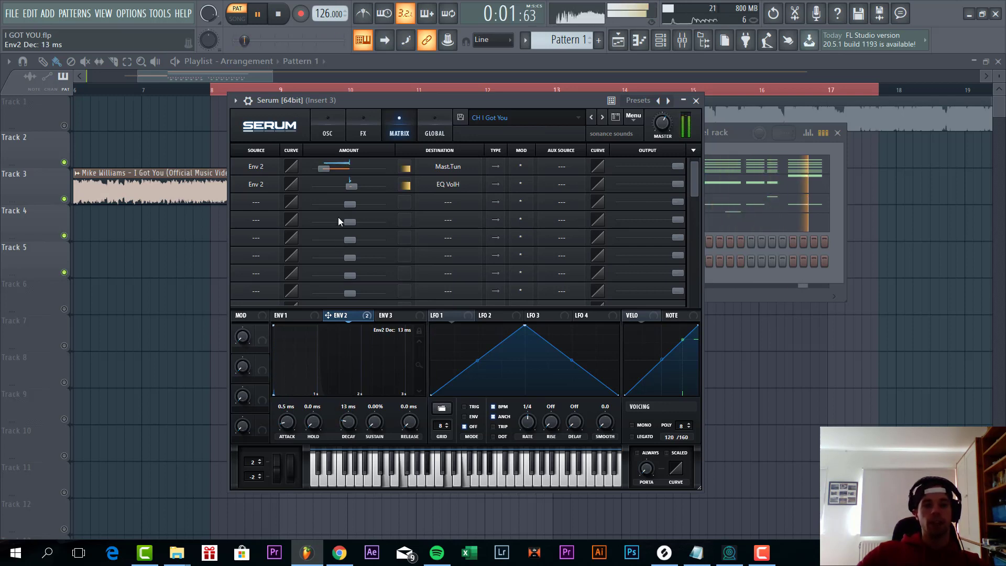
left_click_drag(325, 168, 344, 127)
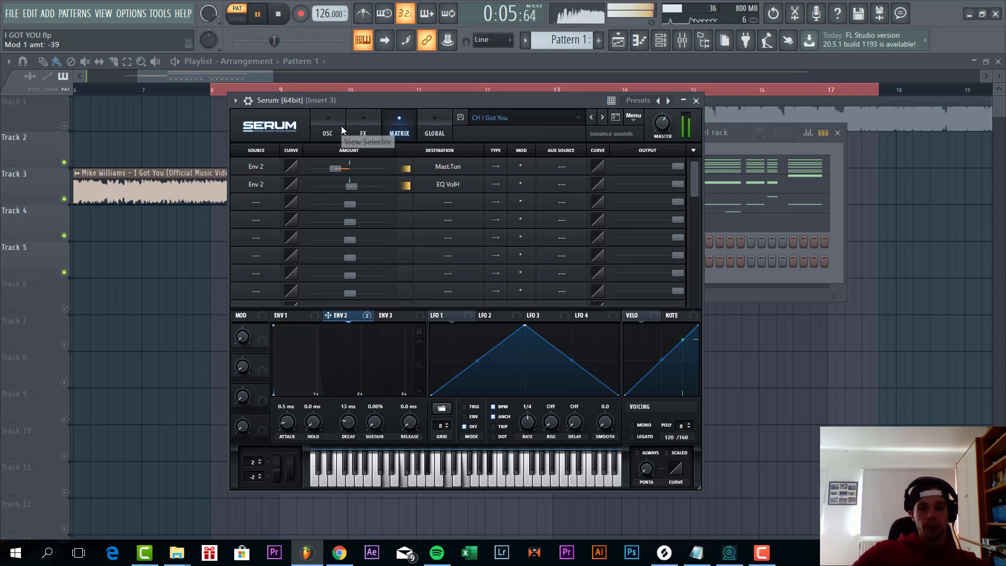
Step: Bypass the chord preset's distortion, chorus, compressor, delay, reverb and EQ effects
left_click(363, 121)
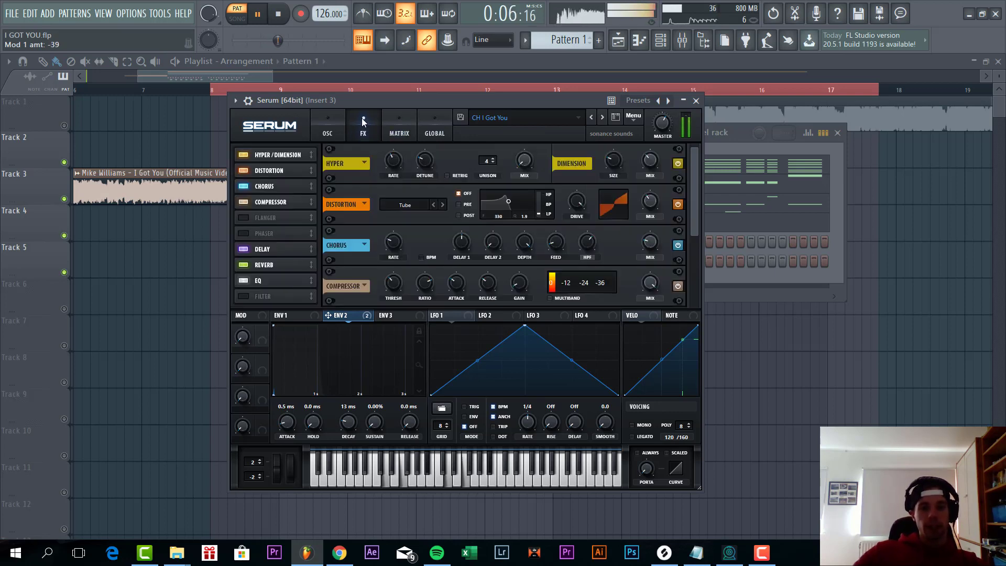
left_click(677, 203)
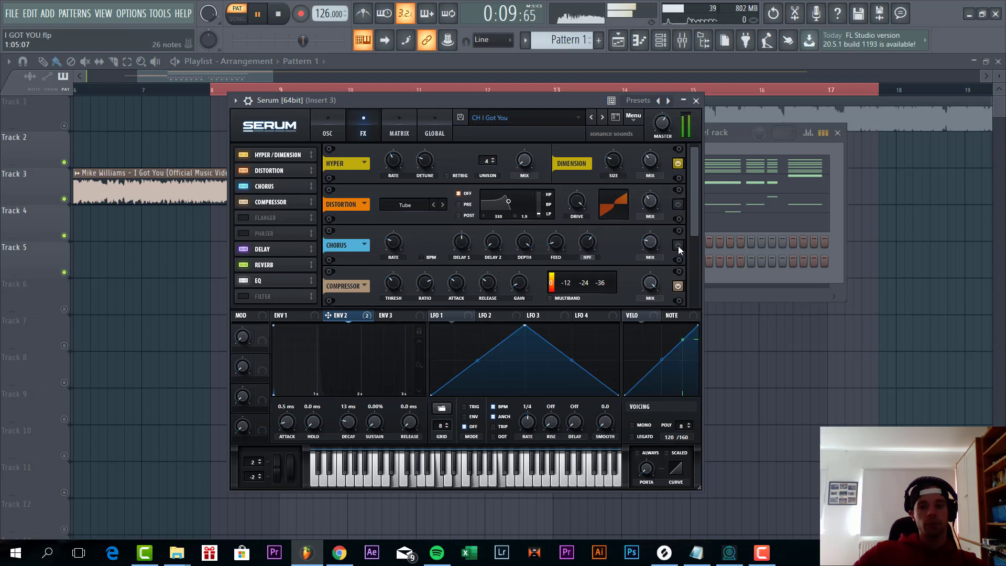
left_click_drag(696, 212, 690, 300)
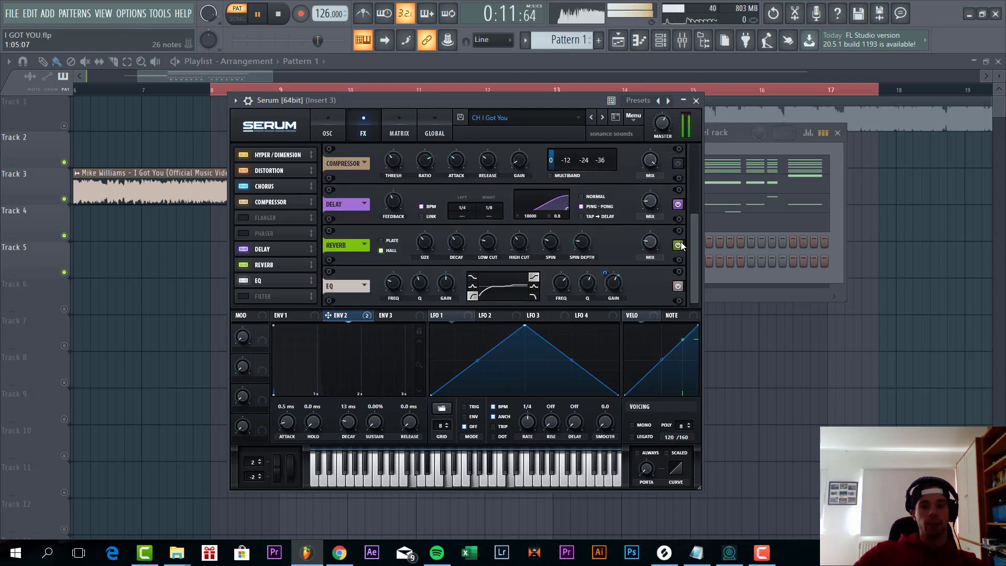
left_click(678, 286)
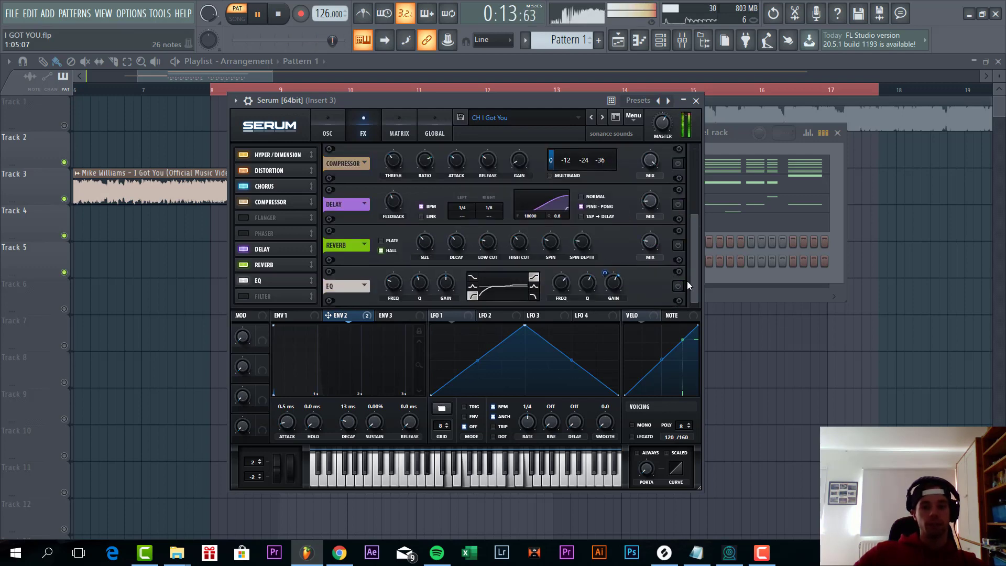
left_click_drag(693, 277, 691, 131)
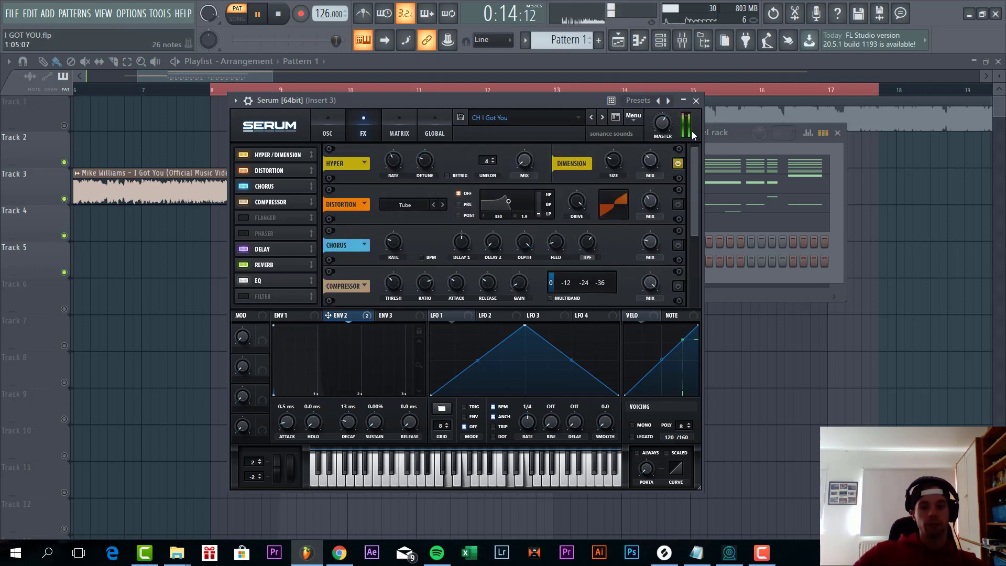
Step: Compare the sound with the Hyper/Dimension effect, and re-enable the distortion, chorus and compressor one by one
left_click(679, 163)
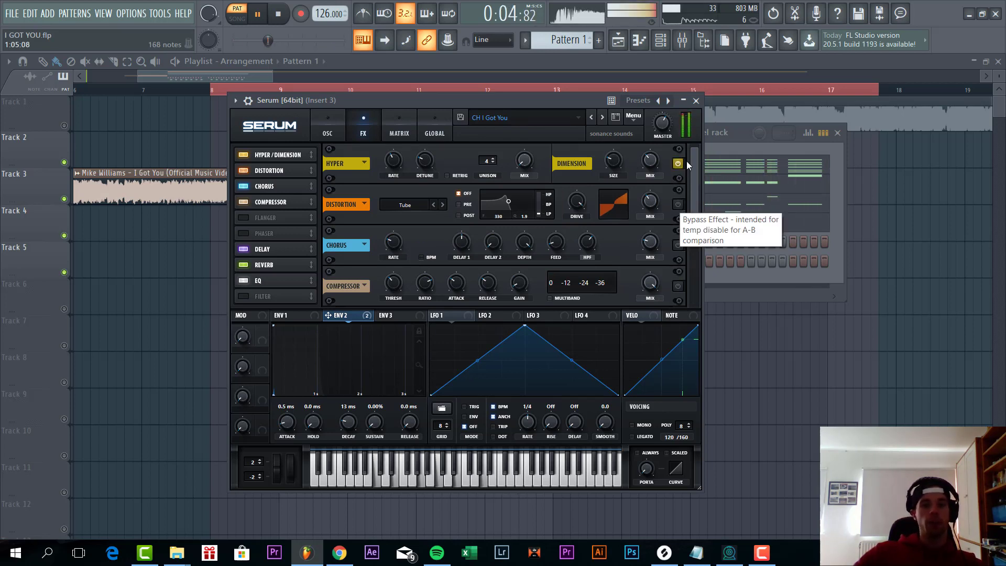
left_click(678, 164)
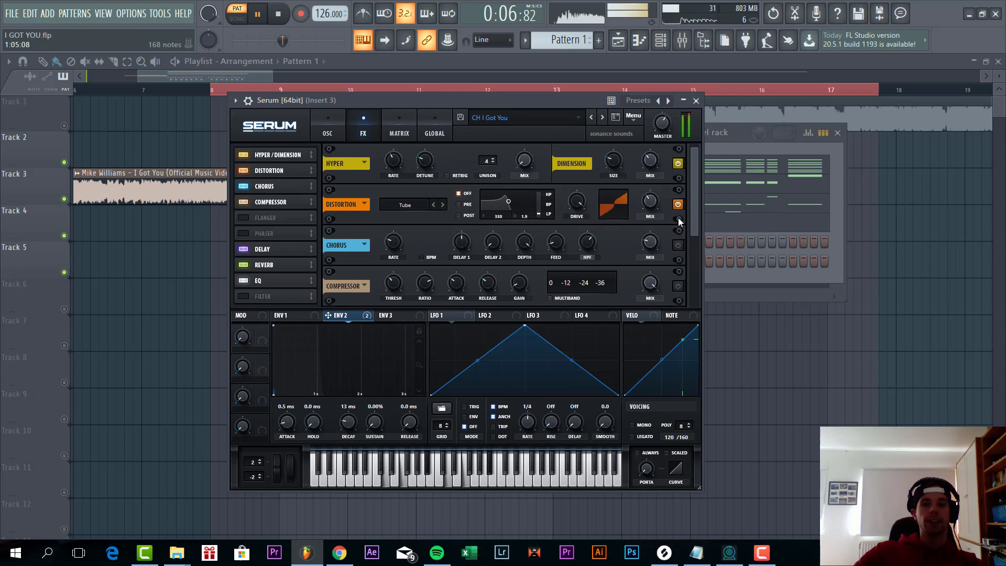
left_click_drag(690, 208, 690, 221)
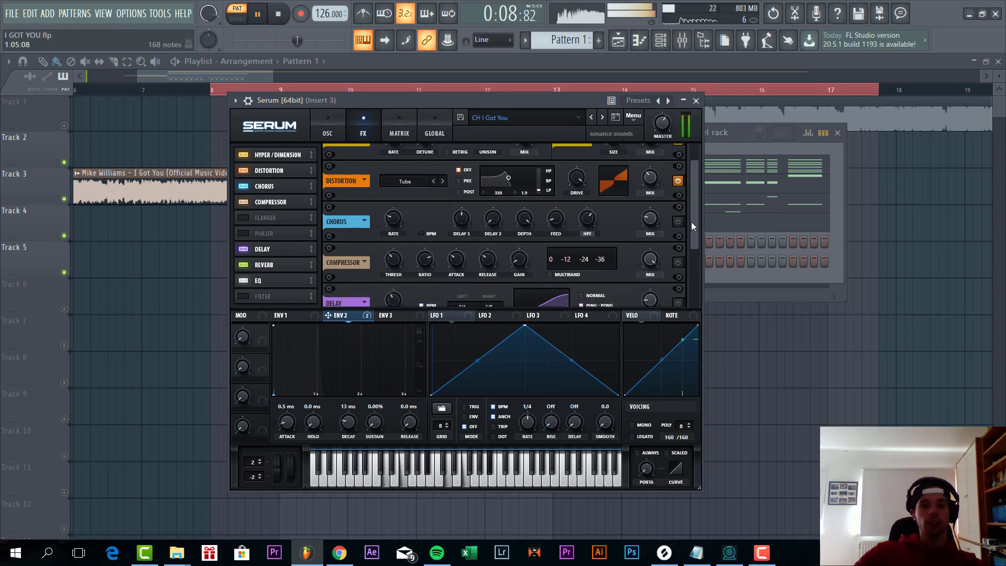
left_click(678, 221)
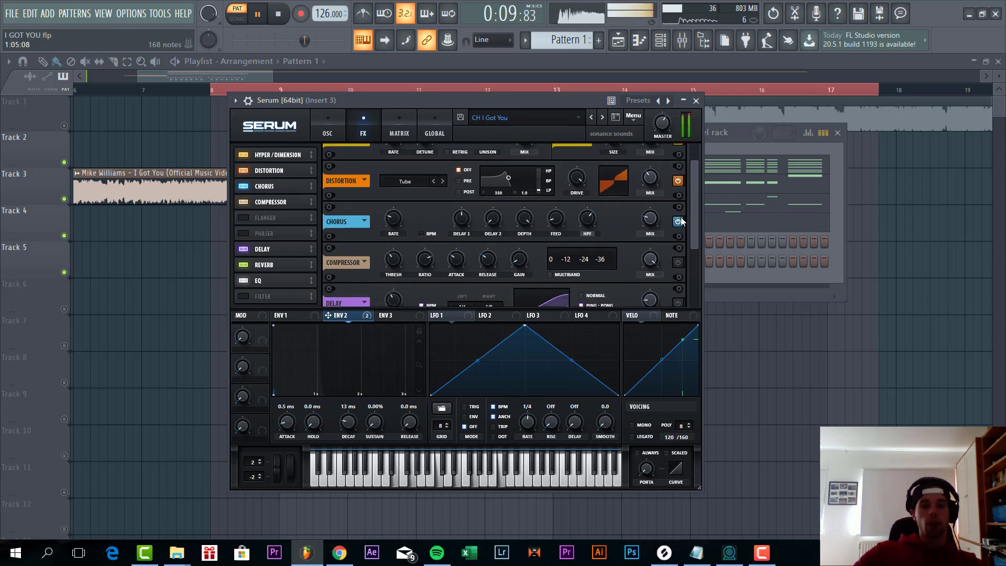
left_click(678, 262)
Step: Re-enable the delay and reverb effects and inspect the EQ's low frequency and high gain settings
left_click_drag(696, 227, 689, 256)
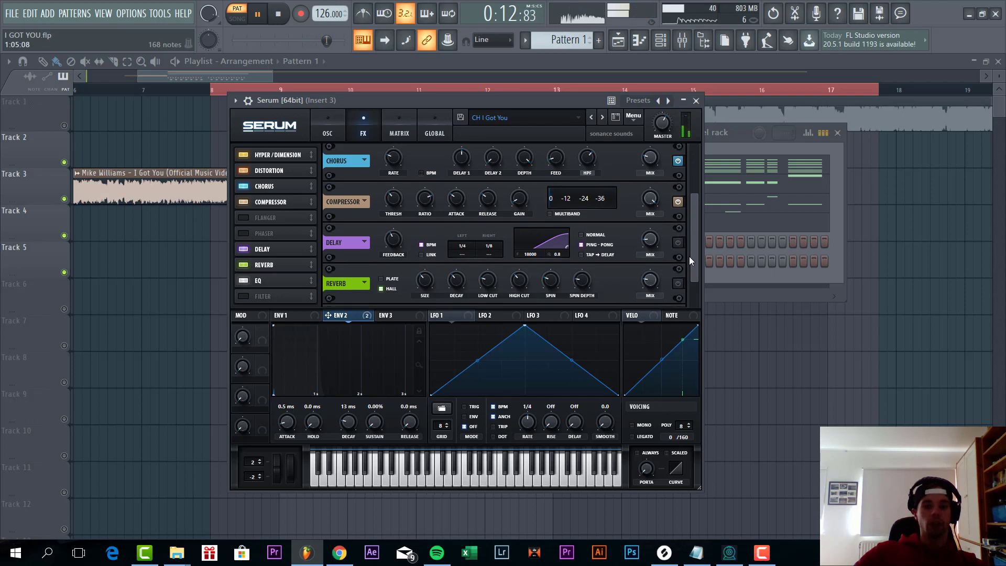
left_click(682, 244)
left_click(679, 283)
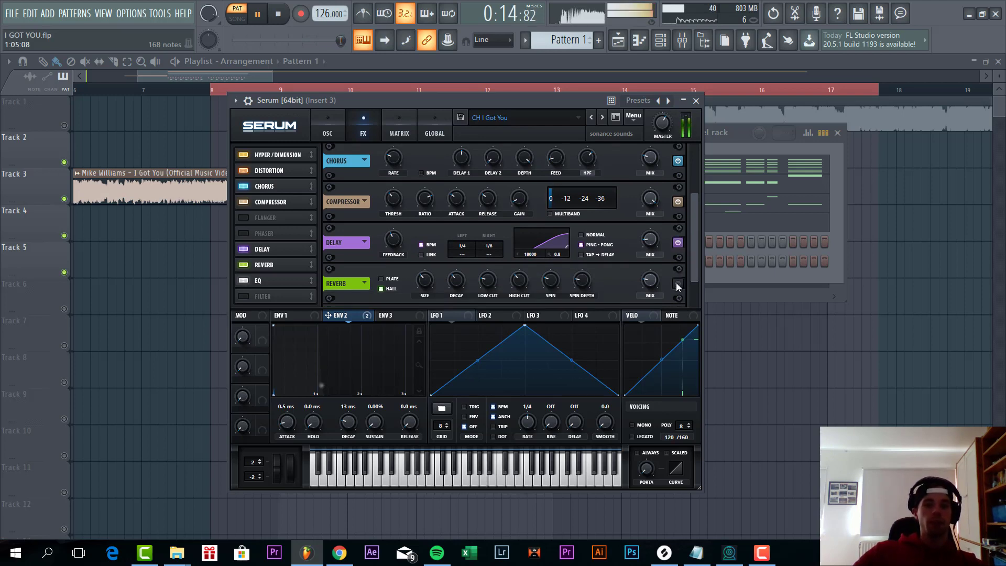
left_click_drag(698, 259, 694, 297)
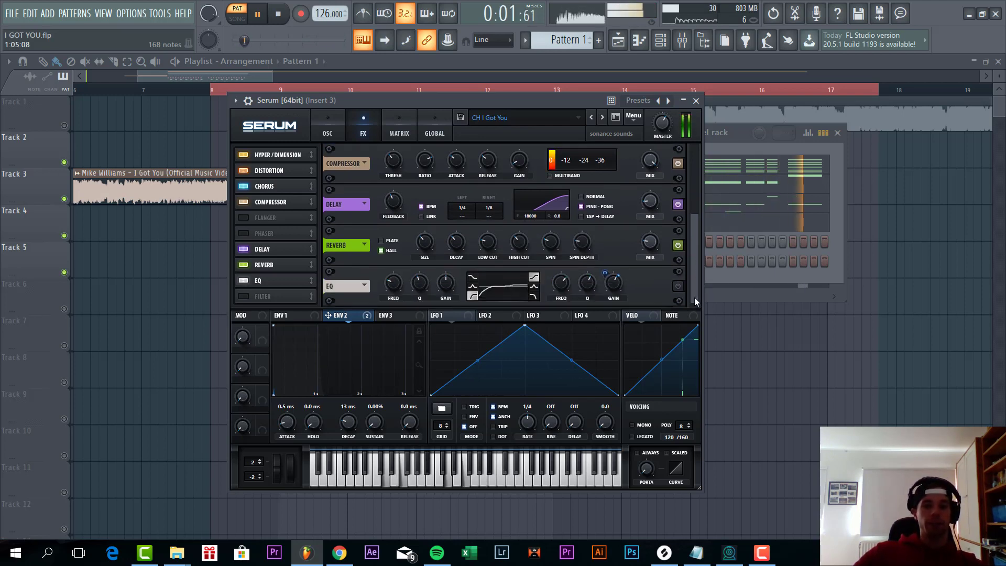
left_click(395, 285)
mouse_move(617, 286)
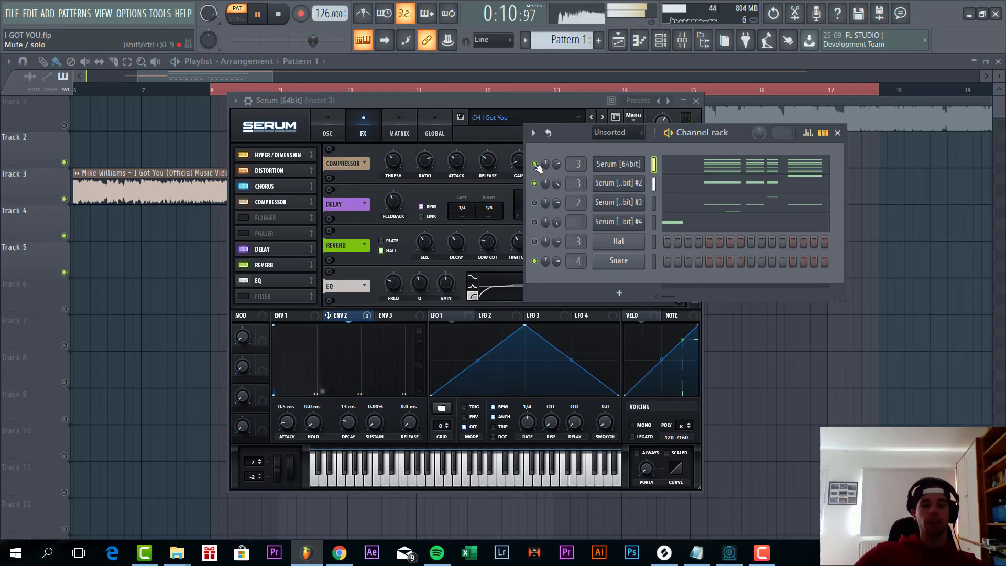
Step: Open the second Serum channel with the LD I Got You preset and reposition its plugin window
left_click(621, 181)
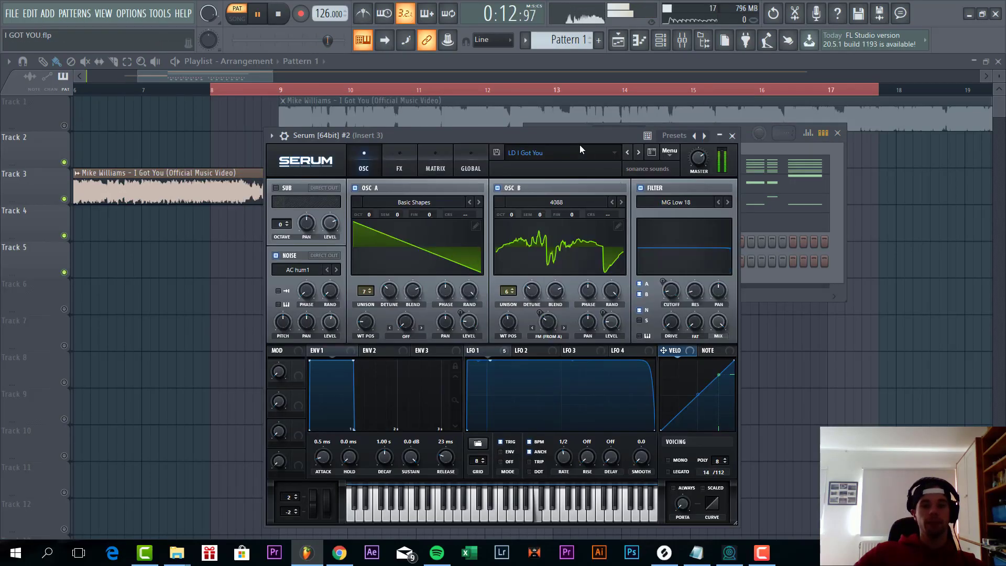
left_click_drag(570, 133, 541, 105)
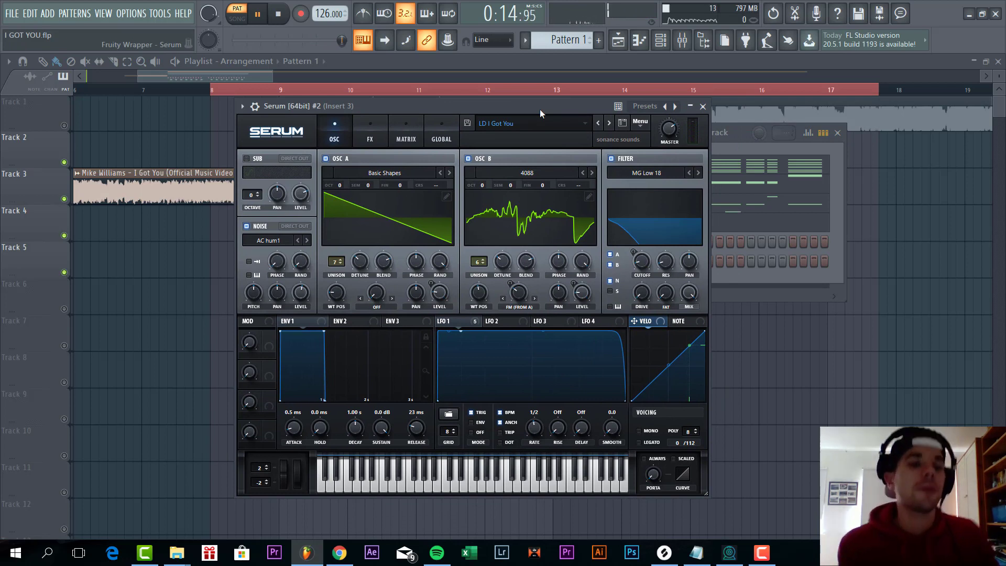
Step: Reposition the lead preset's plugin window and compare its sound with oscillator B, and with oscillator A, switched off
left_click_drag(539, 110, 545, 67)
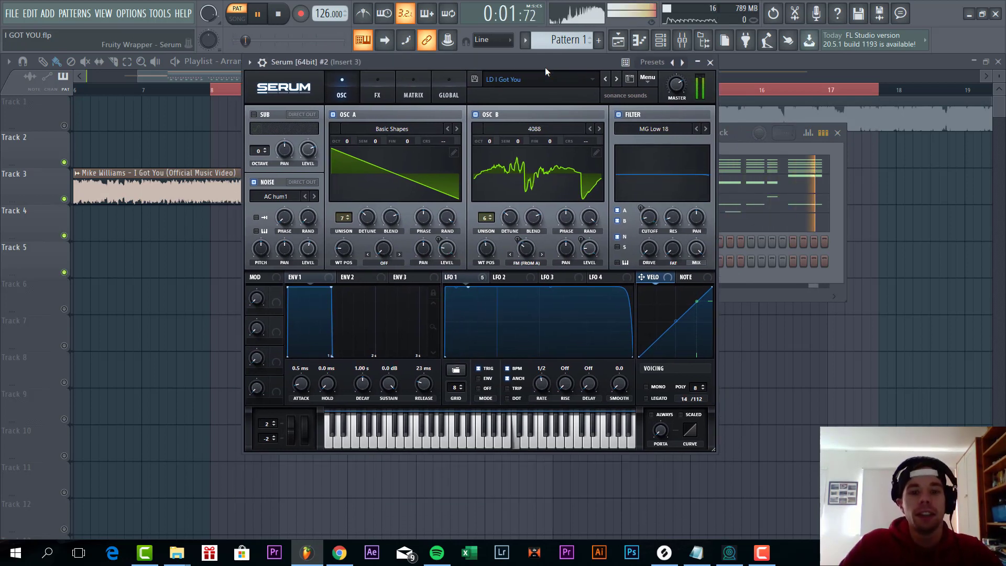
left_click(475, 114)
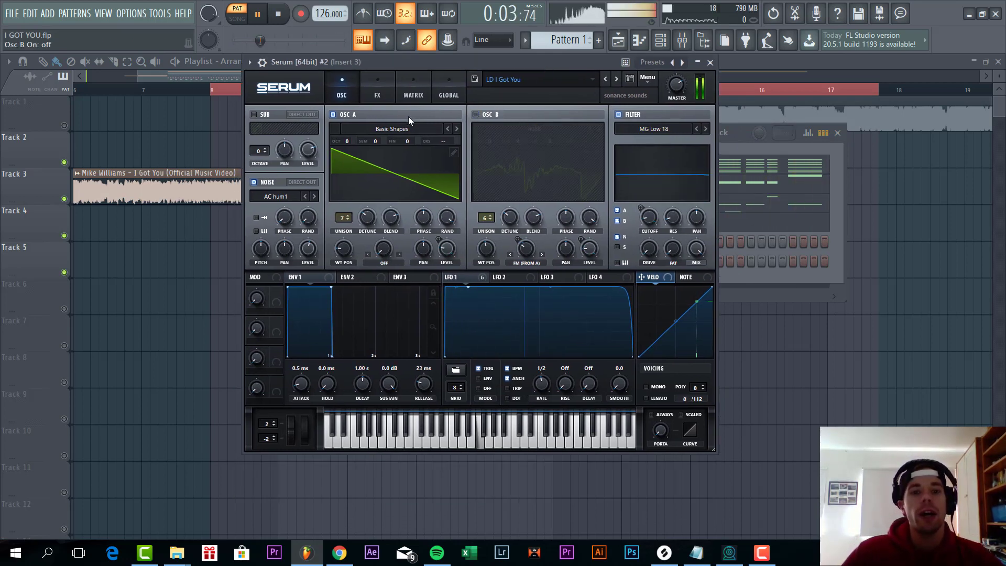
left_click(476, 114)
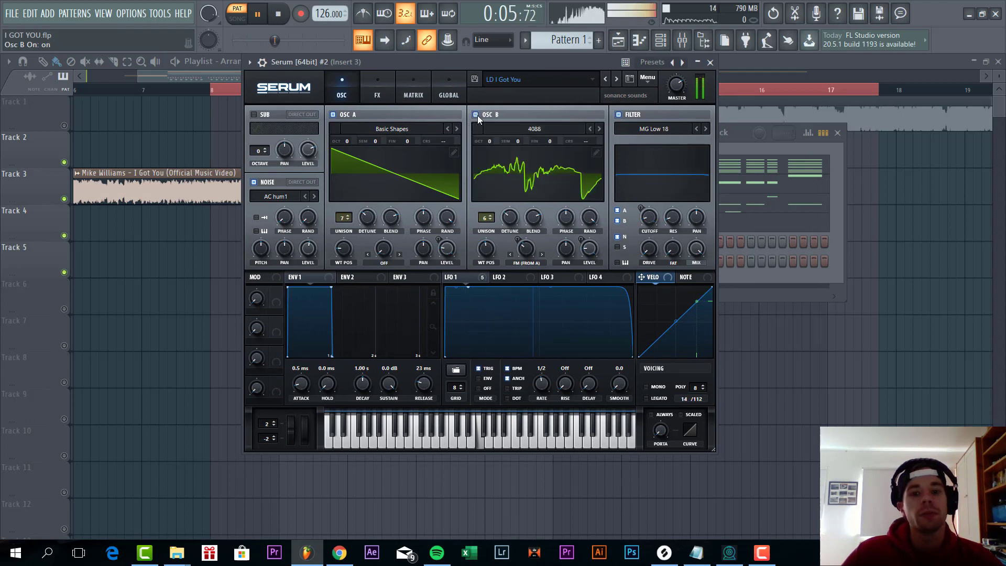
left_click(334, 114)
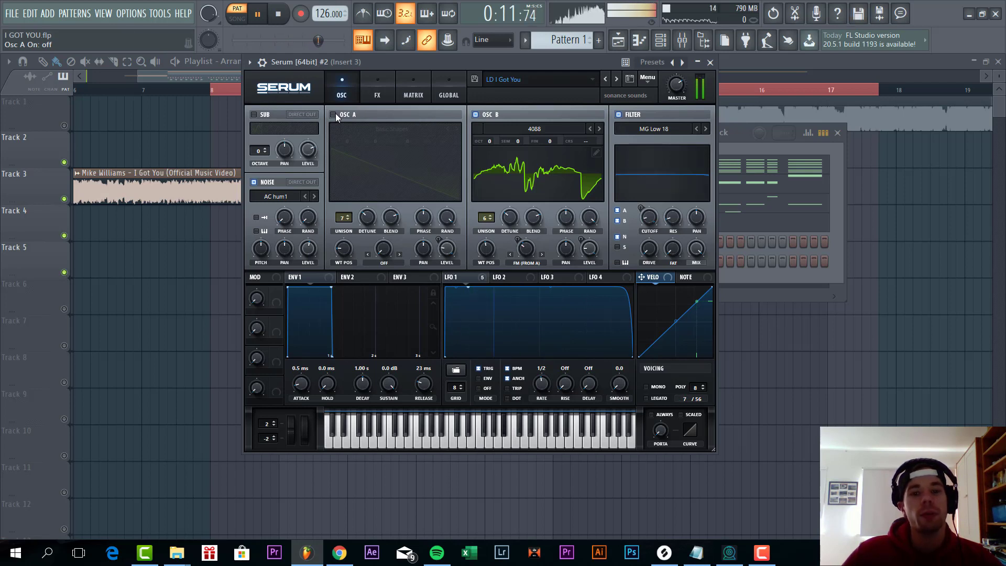
left_click(335, 113)
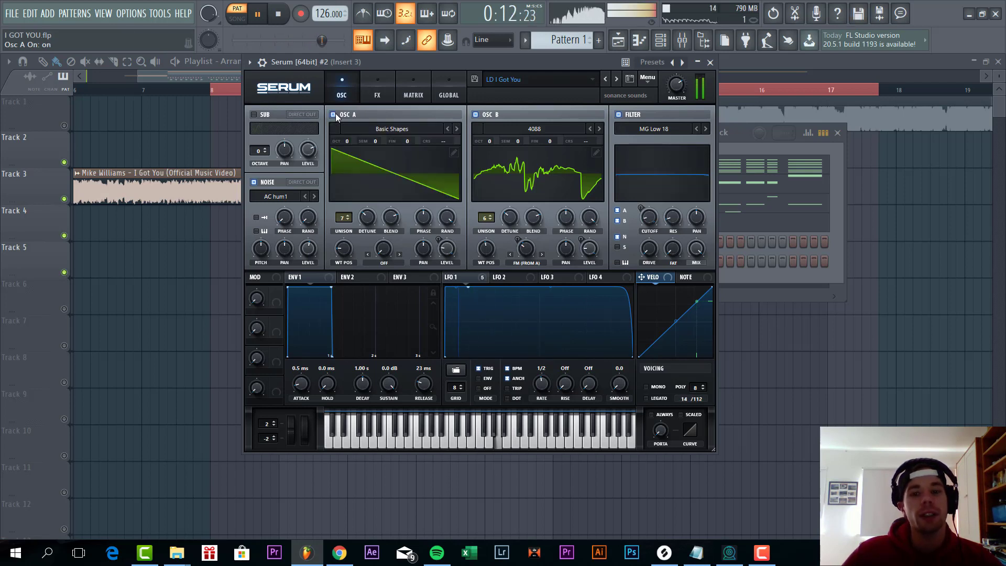
Step: Set oscillator B's FM (From A) warp amount to 29% and examine which parameters LFO 1 modulates
left_click(341, 219)
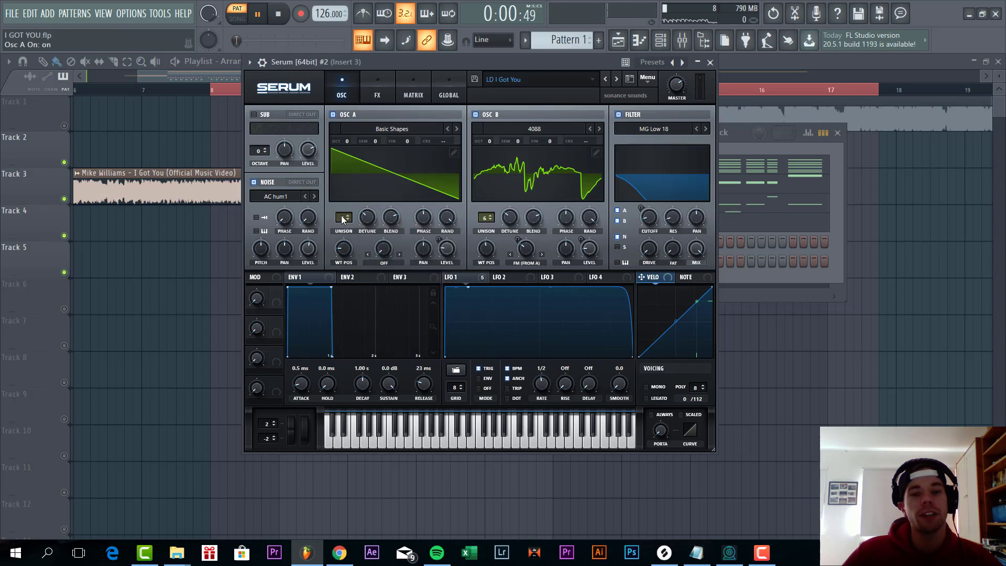
mouse_move(521, 253)
left_mouse_down()
mouse_move(542, 199)
mouse_move(517, 238)
left_mouse_up()
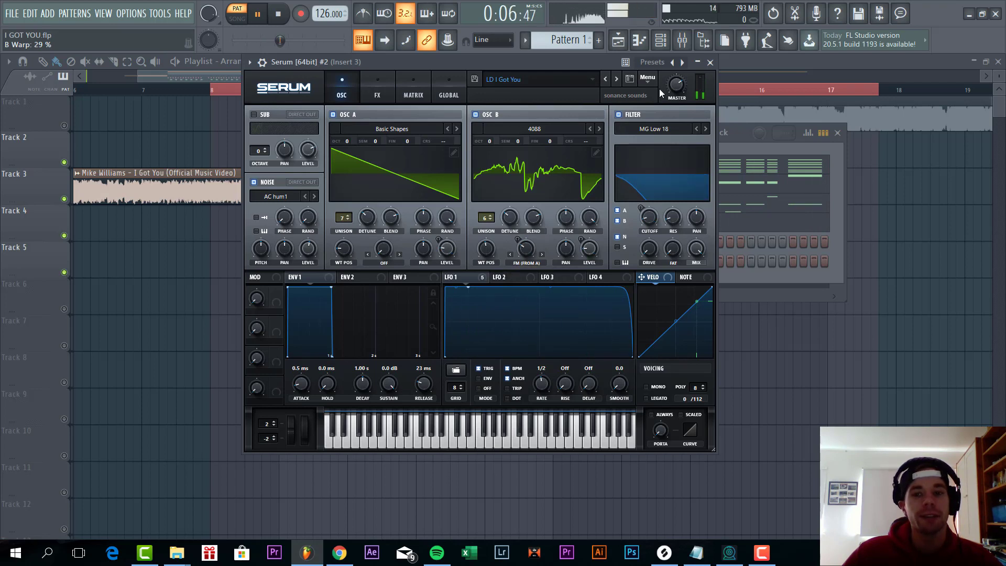
mouse_move(454, 287)
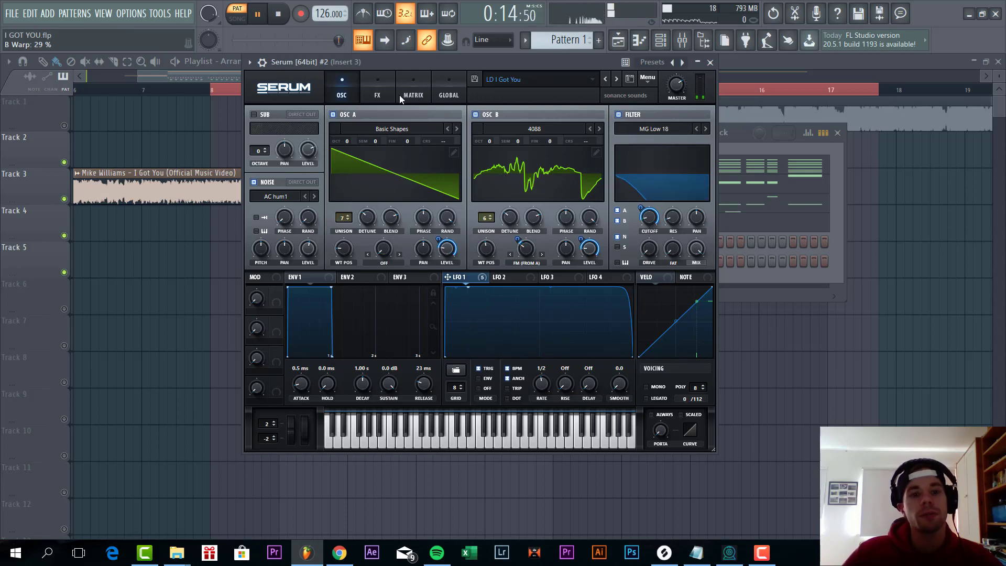
Step: Compare the lead preset's sound with its phaser, compressor and reverb effects individually bypassed
left_click(379, 93)
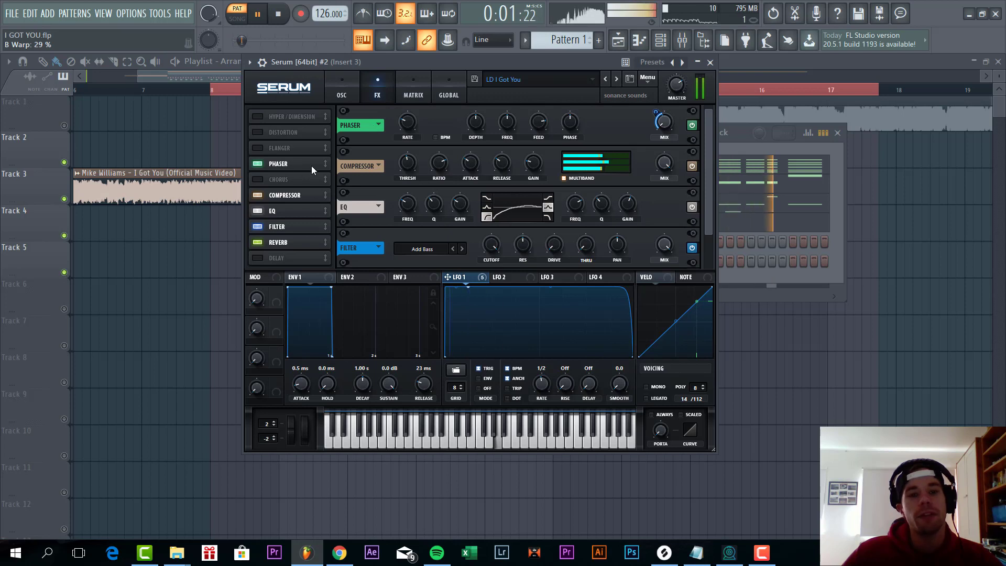
left_click(691, 125)
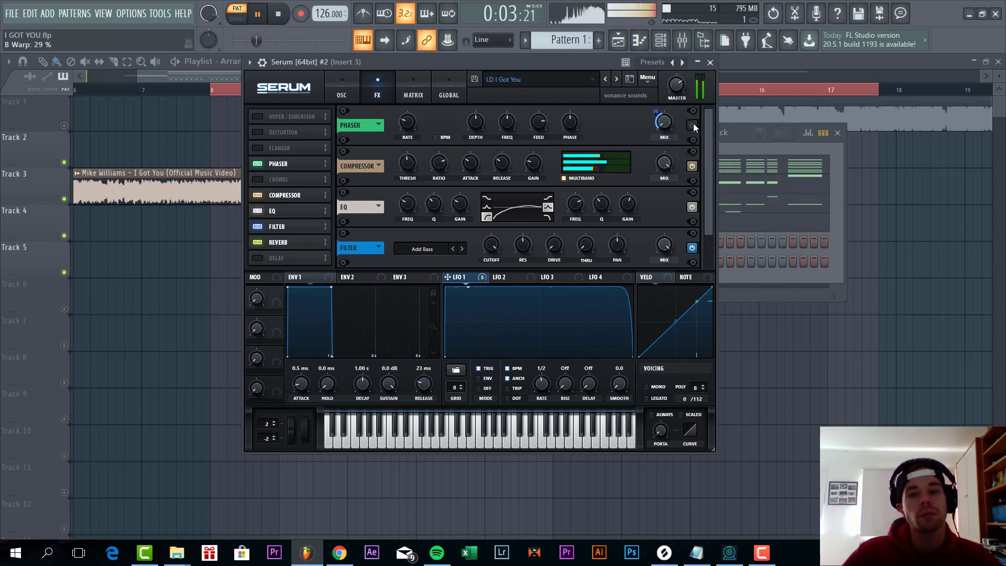
left_click(692, 125)
left_click(691, 165)
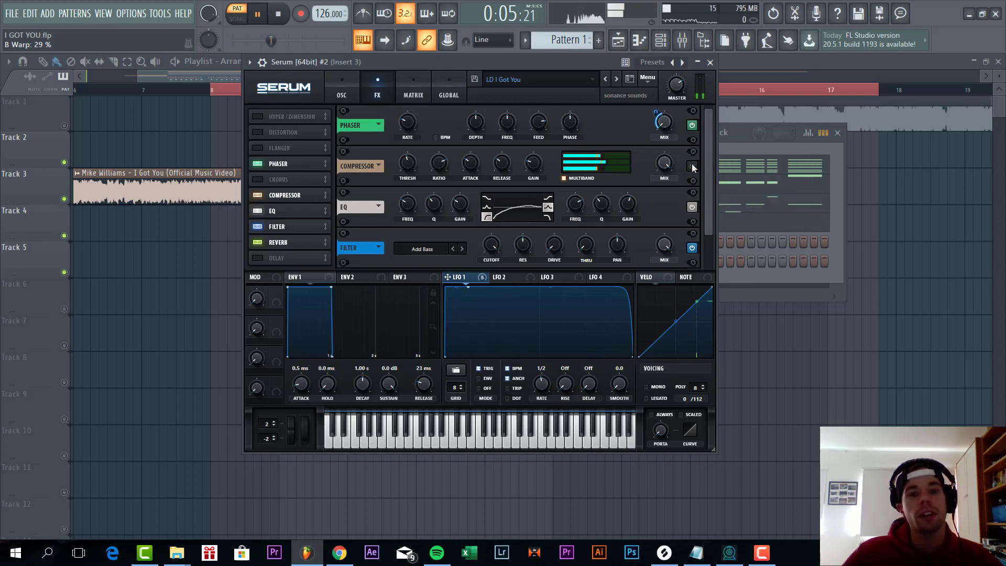
left_click(691, 165)
scroll(710, 217, "down", 2)
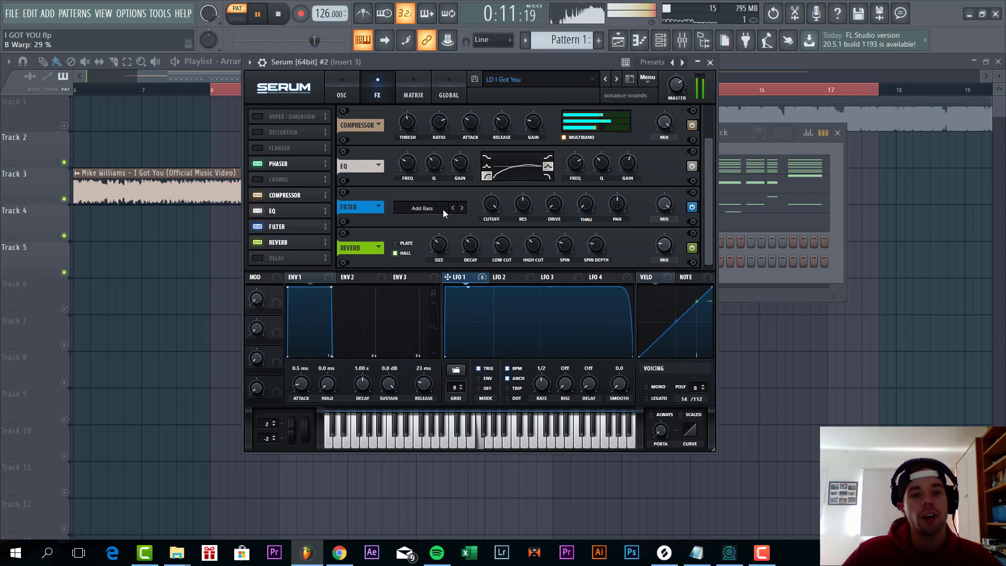
left_click(692, 247)
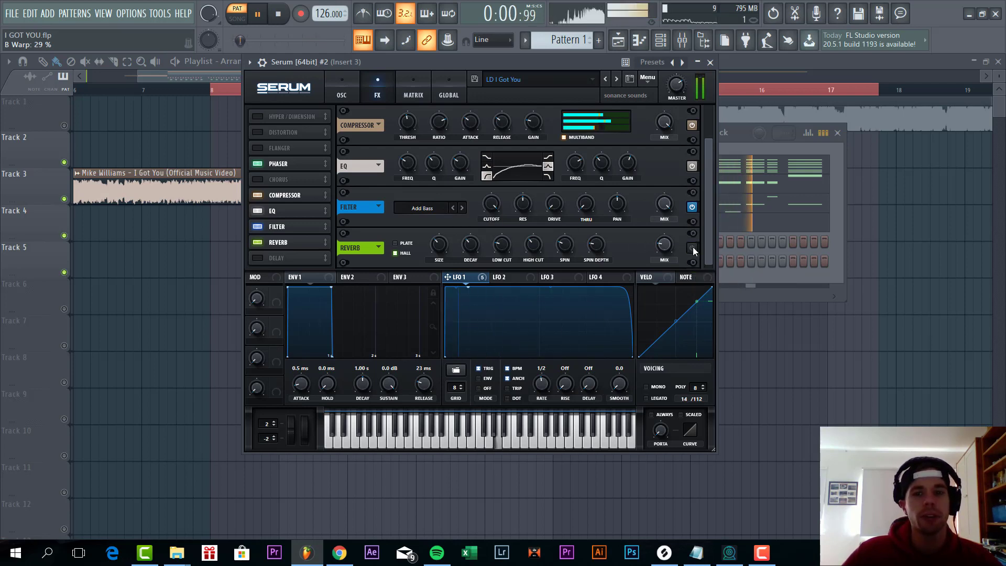
Step: View the third Serum channel's bass notes in the piano roll, and reposition the BS I Got You preset's plugin window
left_click(840, 235)
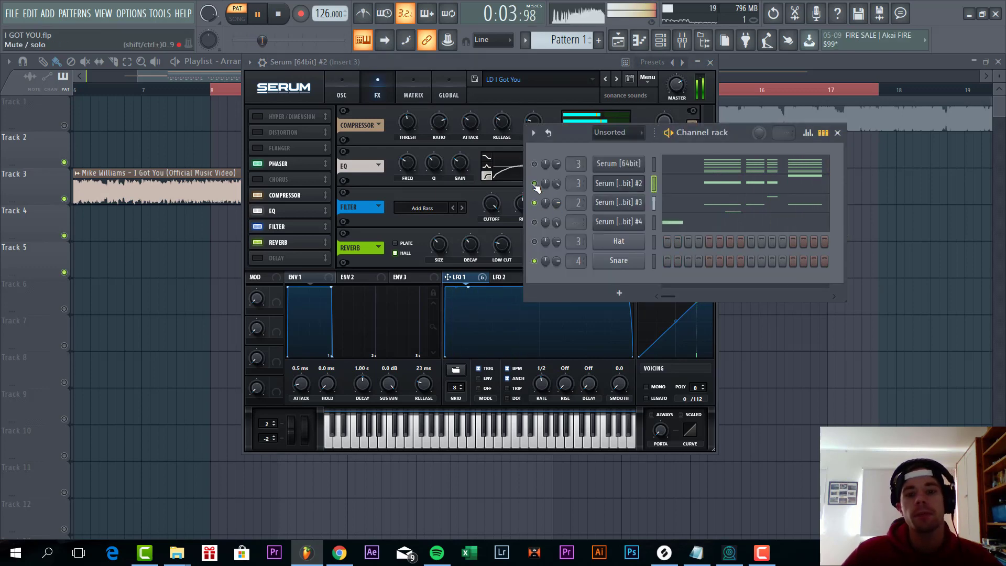
left_click(624, 203)
left_click(696, 205)
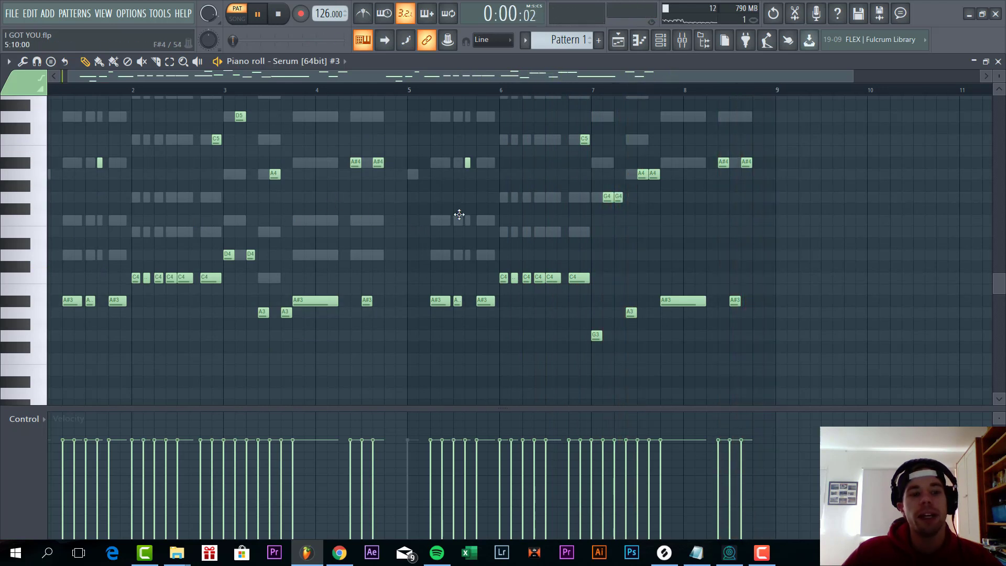
key("Escape")
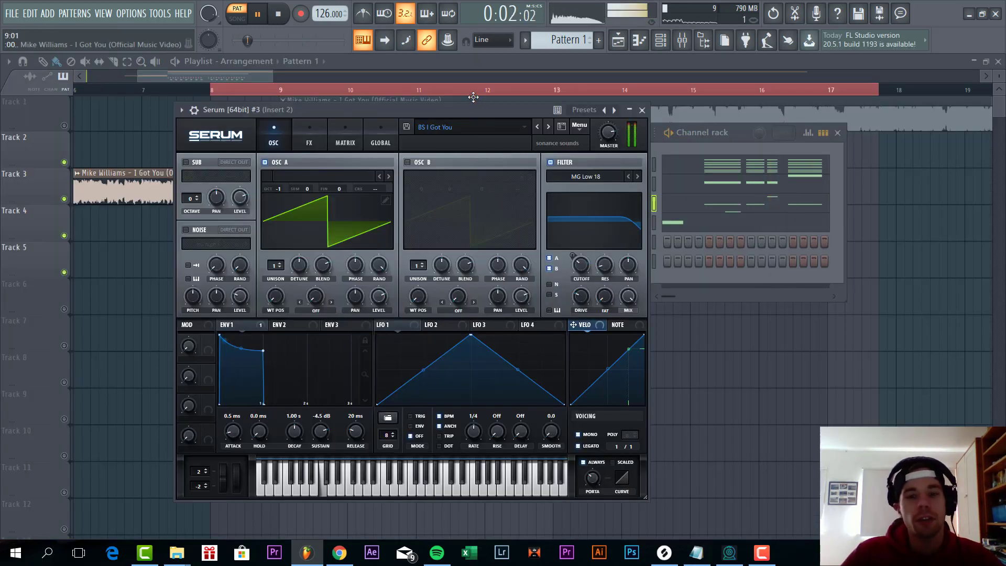
left_click_drag(429, 109, 475, 86)
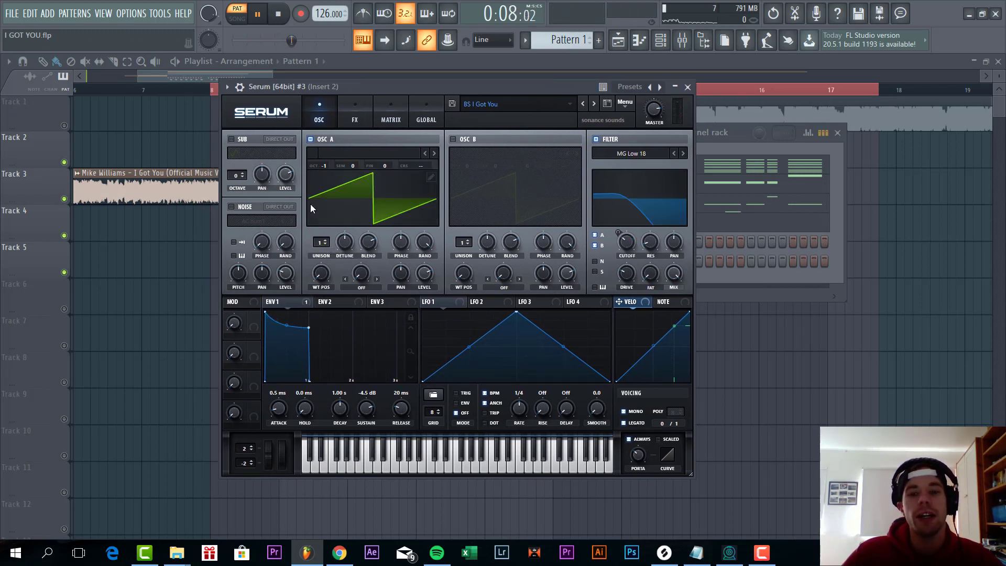
Step: Set the bass preset's Env 1 sustain to -8.2 dB, filter drive to 36% and portamento time to 51 ms
left_click(309, 302)
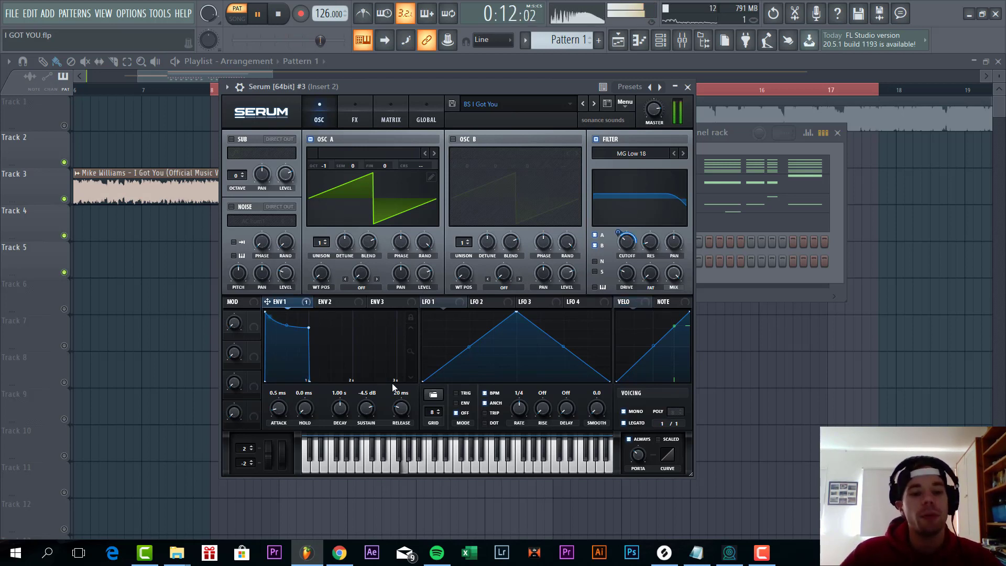
left_click_drag(366, 409, 369, 433)
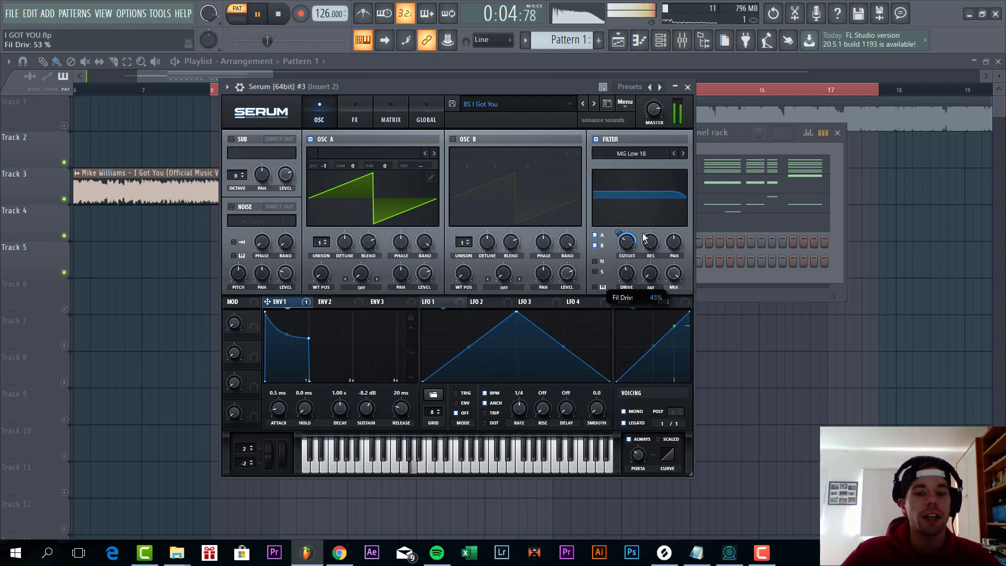
left_click_drag(633, 262, 633, 270)
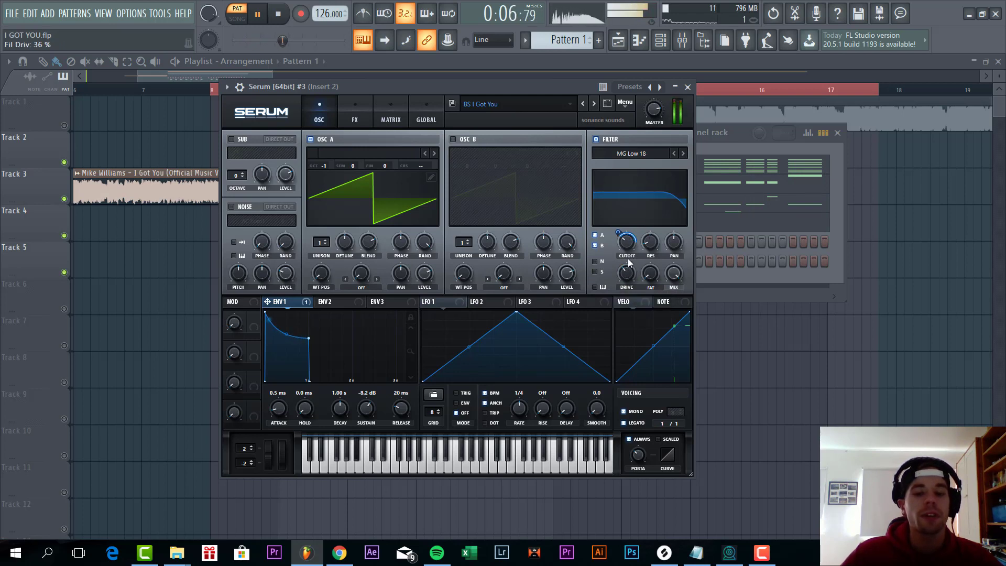
mouse_move(636, 453)
left_mouse_down()
mouse_move(643, 411)
mouse_move(635, 450)
left_mouse_up()
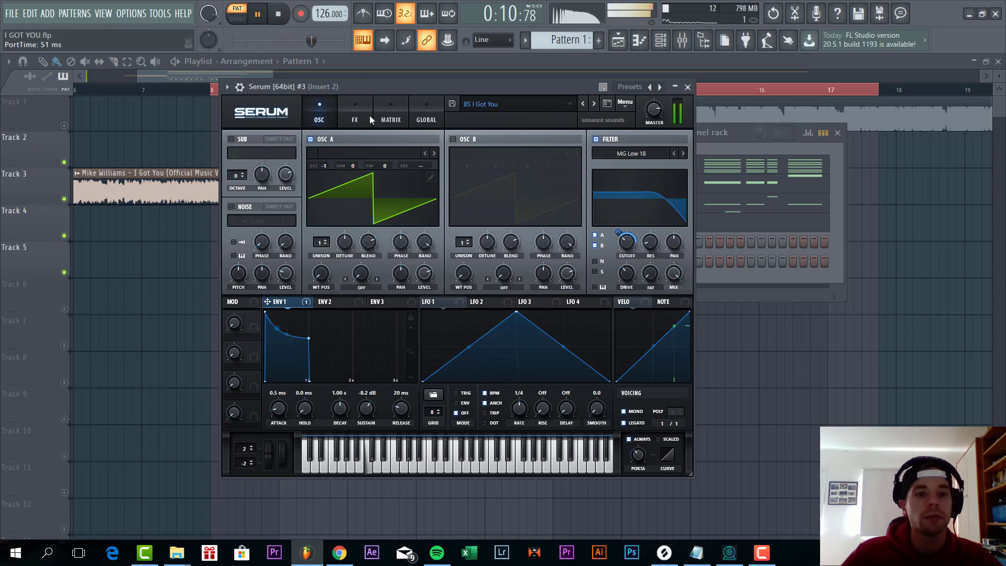
Step: Enable the bass preset's distortion and phaser effects, comparing the sound with and without the phaser
left_click(355, 112)
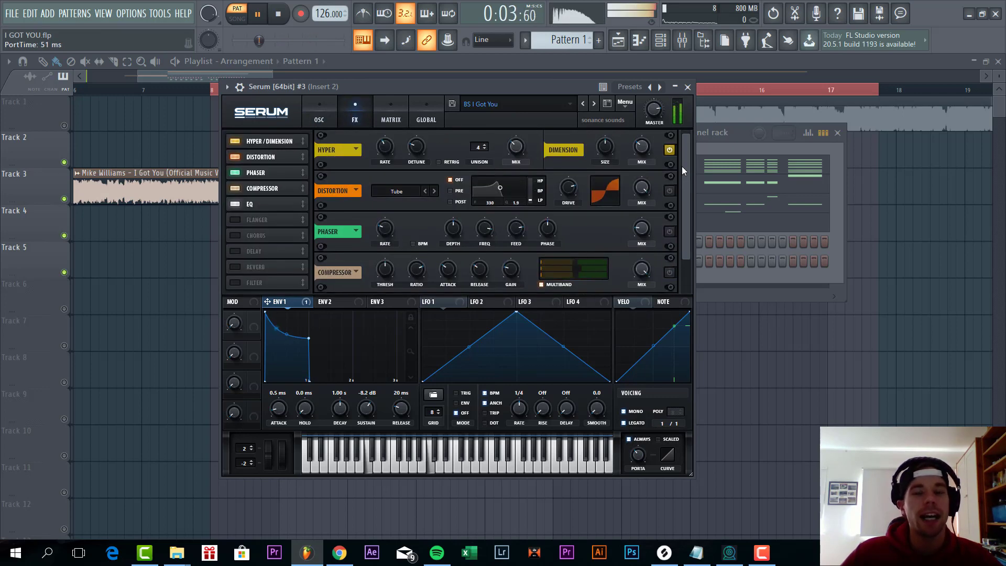
left_click_drag(682, 168, 682, 194)
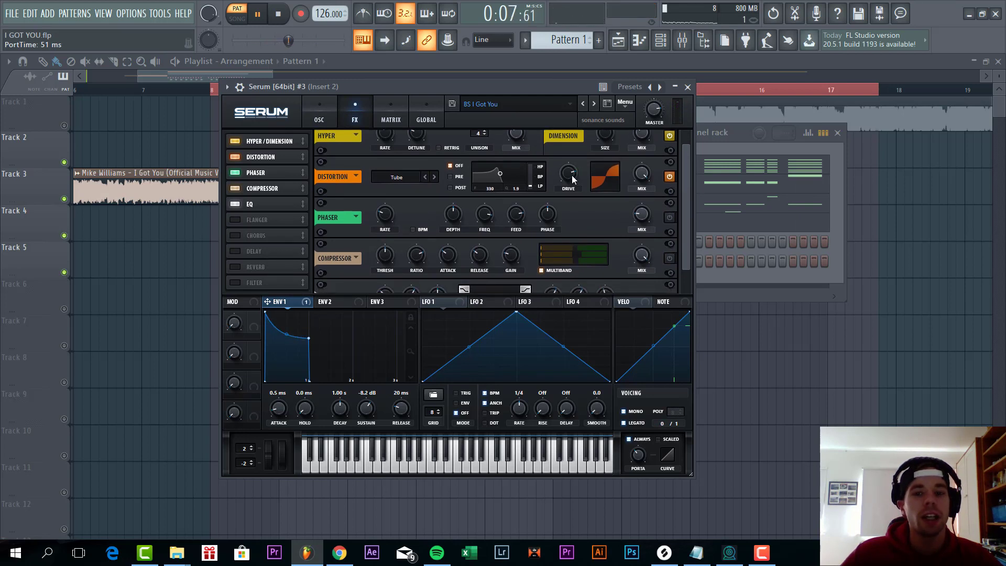
left_click(670, 218)
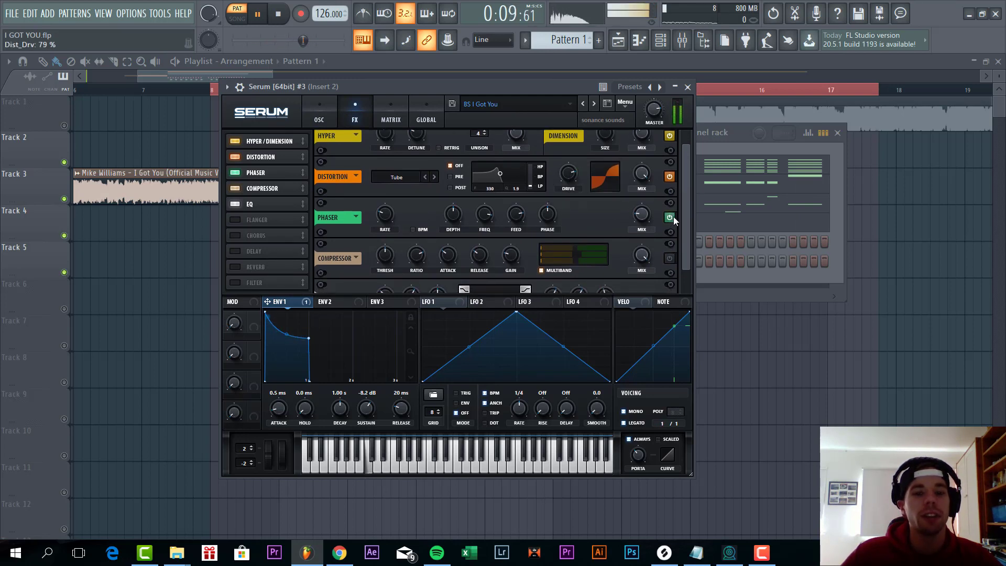
left_click_drag(687, 202, 687, 212)
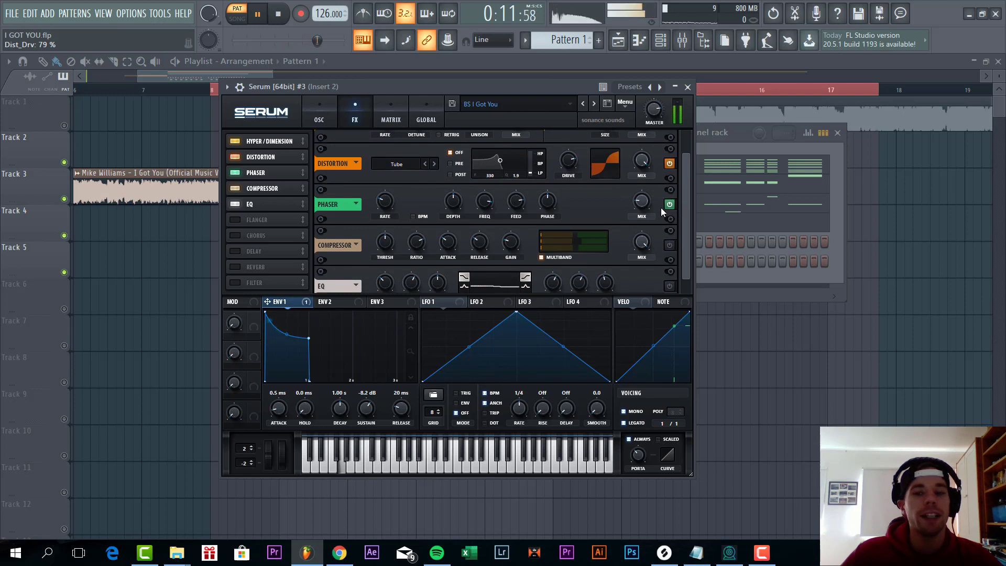
left_click(674, 203)
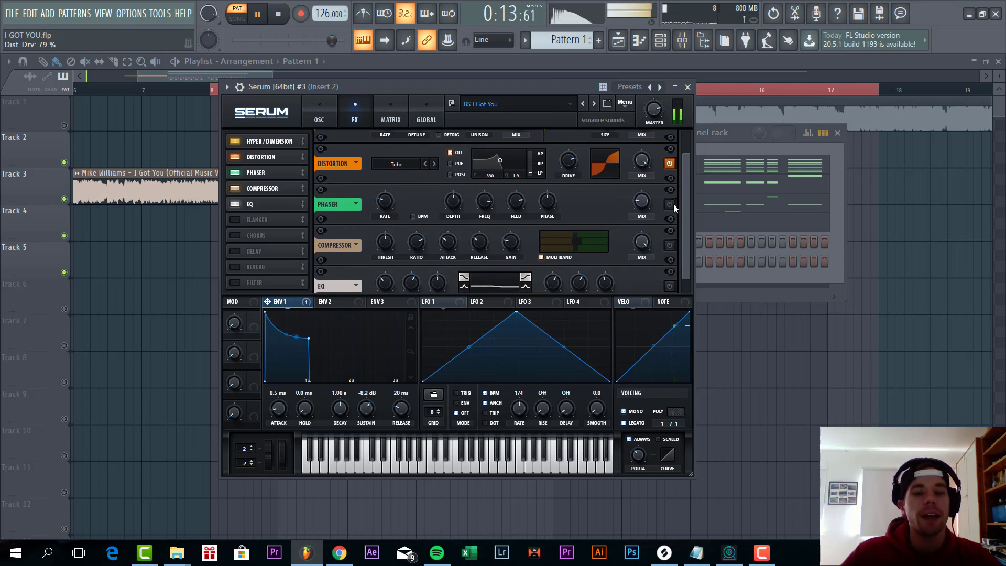
left_click(670, 204)
Step: Enable the bass preset's compressor and EQ effects, and raise the EQ's low band gain
left_click_drag(684, 200, 686, 227)
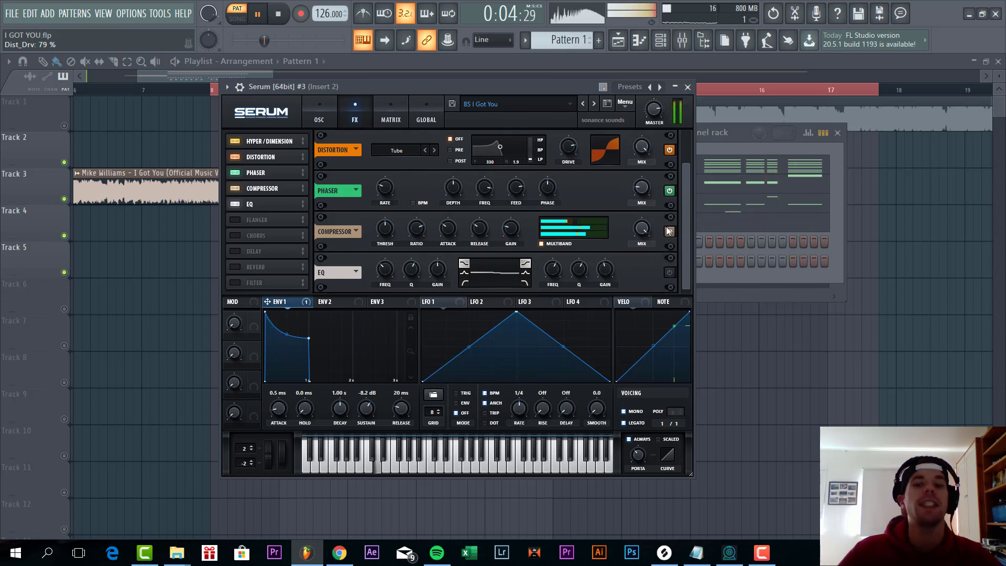
left_click(669, 272)
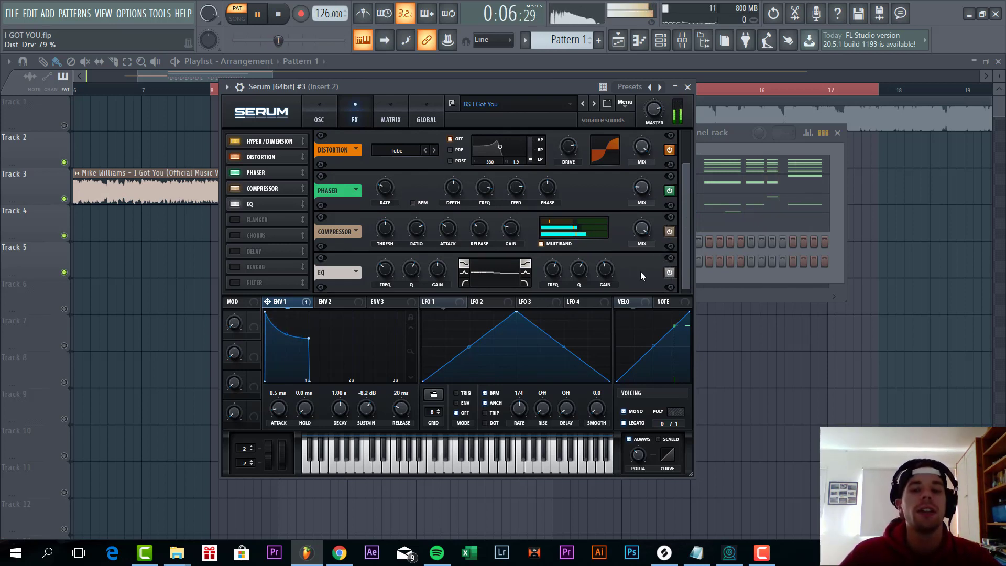
left_click_drag(440, 274, 441, 265)
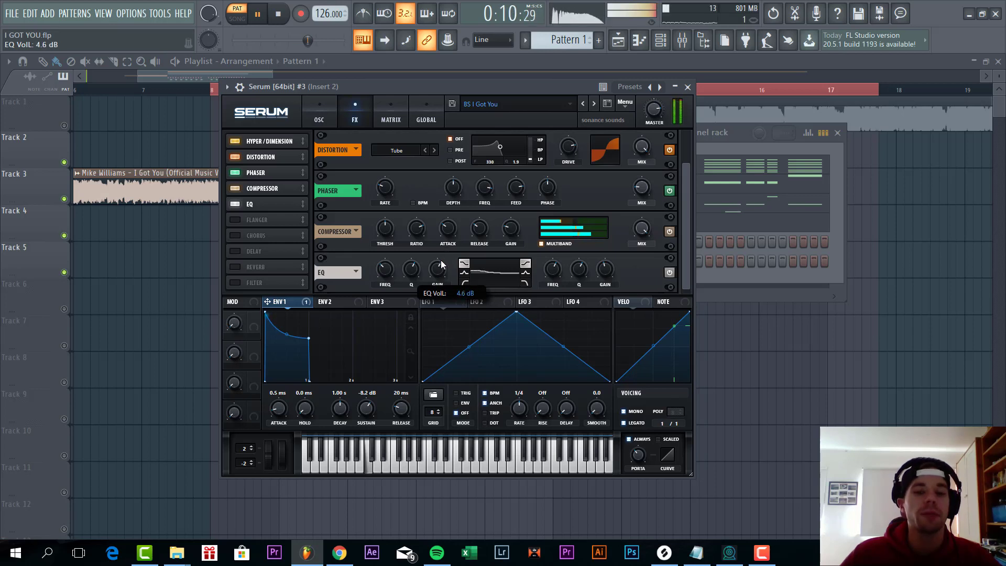
Step: Unmute the first two Serum channels, then open the fourth one with the PL I Got You preset and reposition its window
left_click(835, 212)
left_click(534, 164)
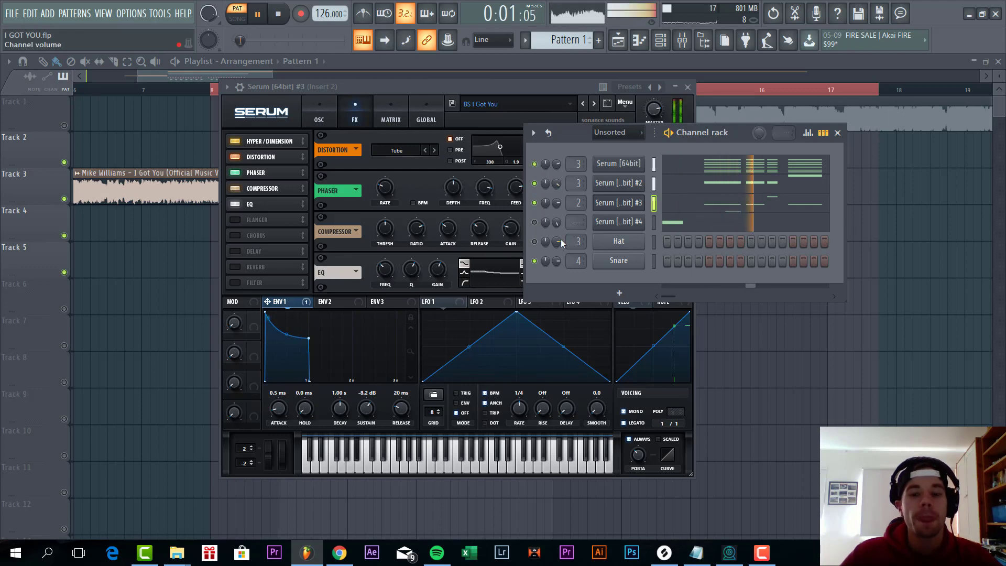
left_click(606, 224)
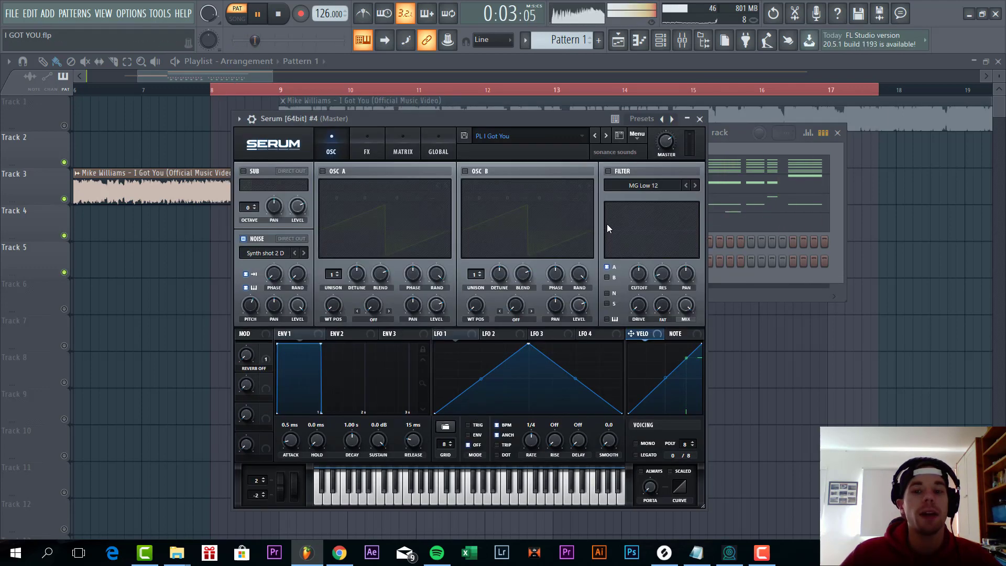
key("q")
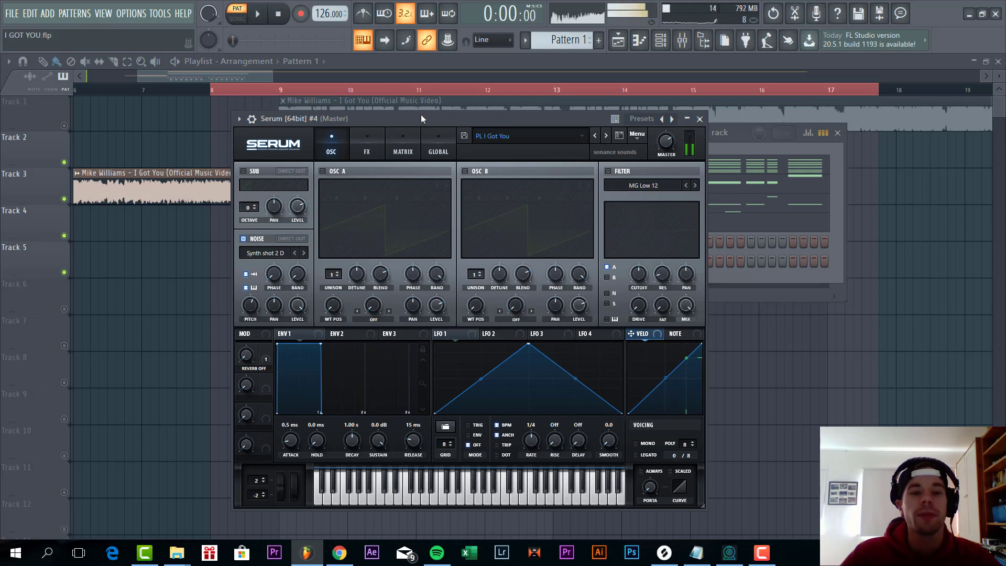
left_click_drag(425, 116, 466, 71)
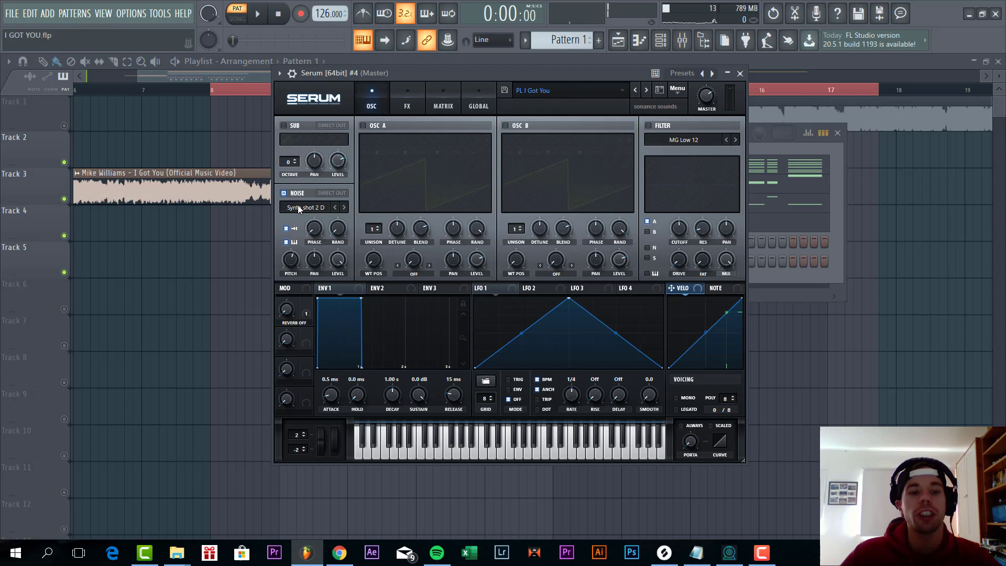
Step: Audition the PL I Got You preset's noise-based pluck sound without effects and show its effects rack
key("z")
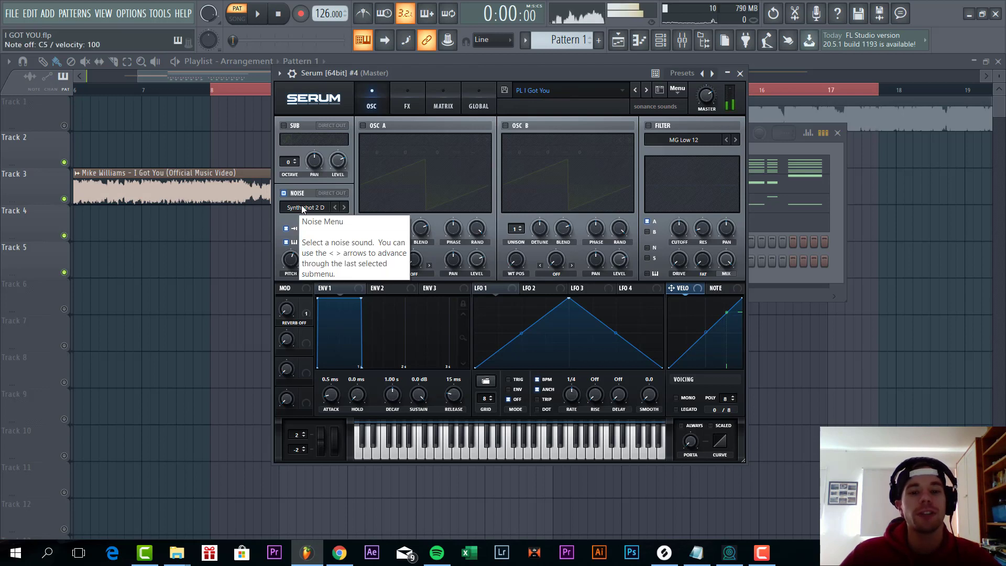
left_click(406, 107)
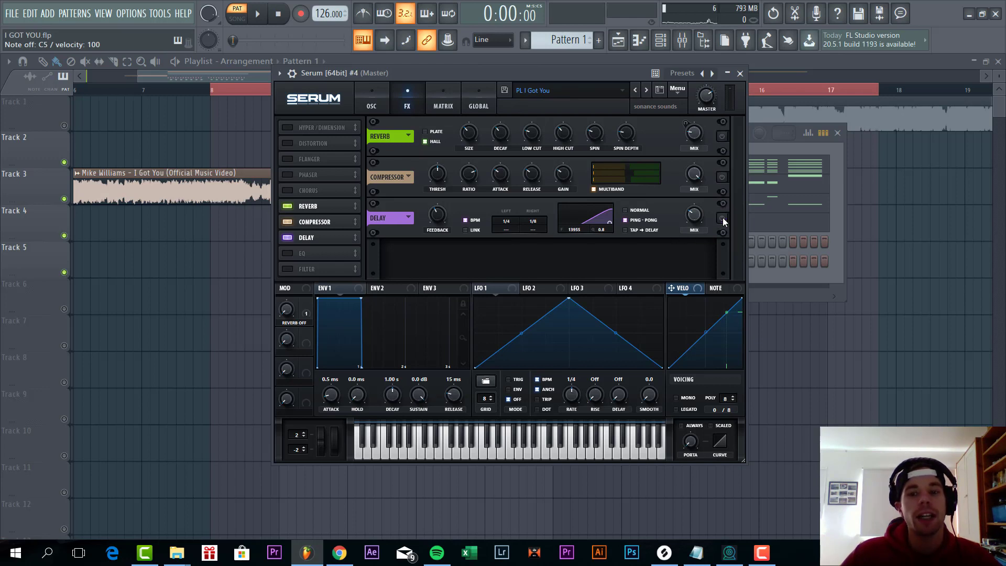
key("q")
key("q")
key("q")
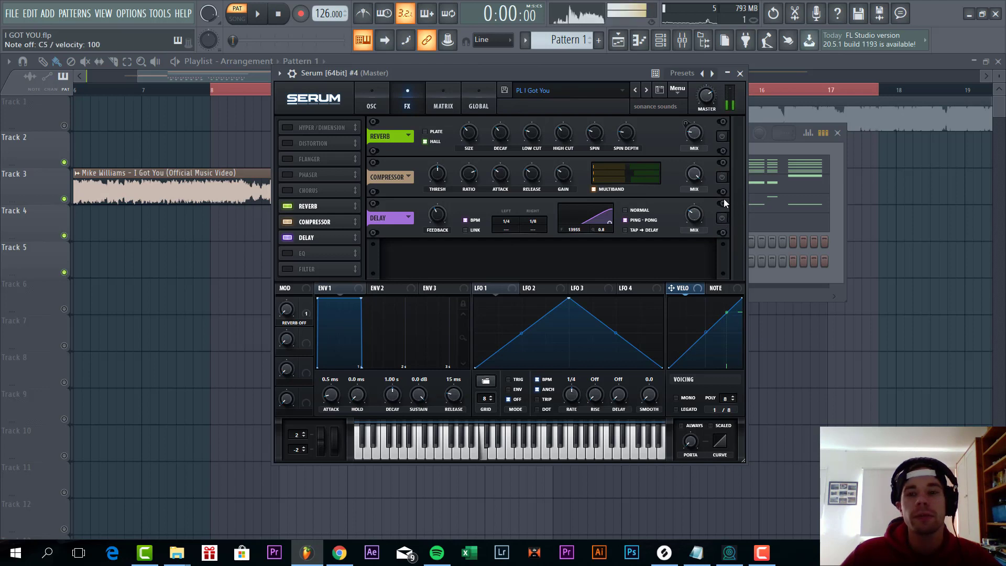
Step: Enable the pluck preset's reverb and multiband compressor effects while auditioning the sound
key("z")
key("z")
key("z")
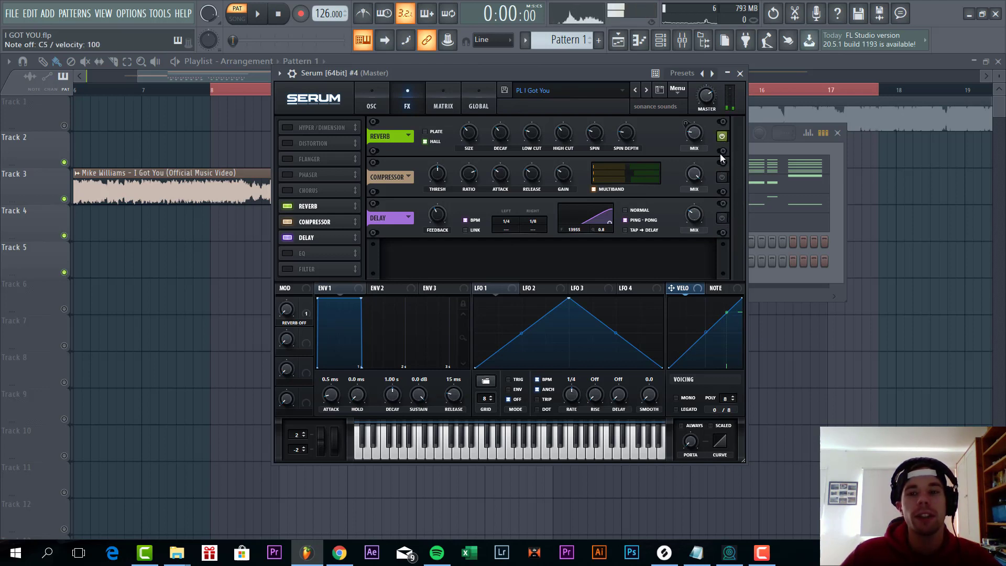
left_click(722, 176)
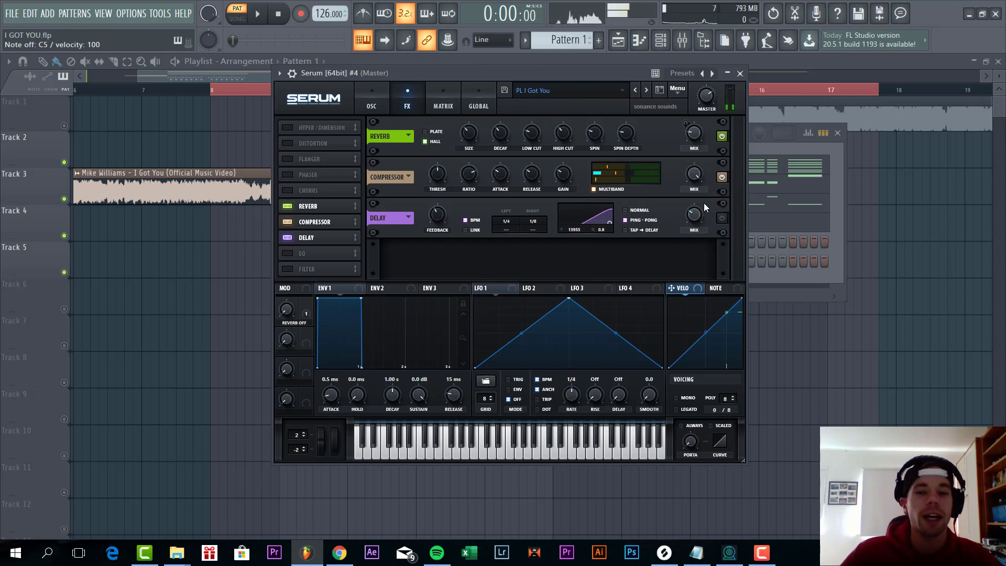
Step: Bring the playlist to the front, isolate the kick and clap on Tracks 4 and 5, and play the song from just before bar 9
left_click(832, 221)
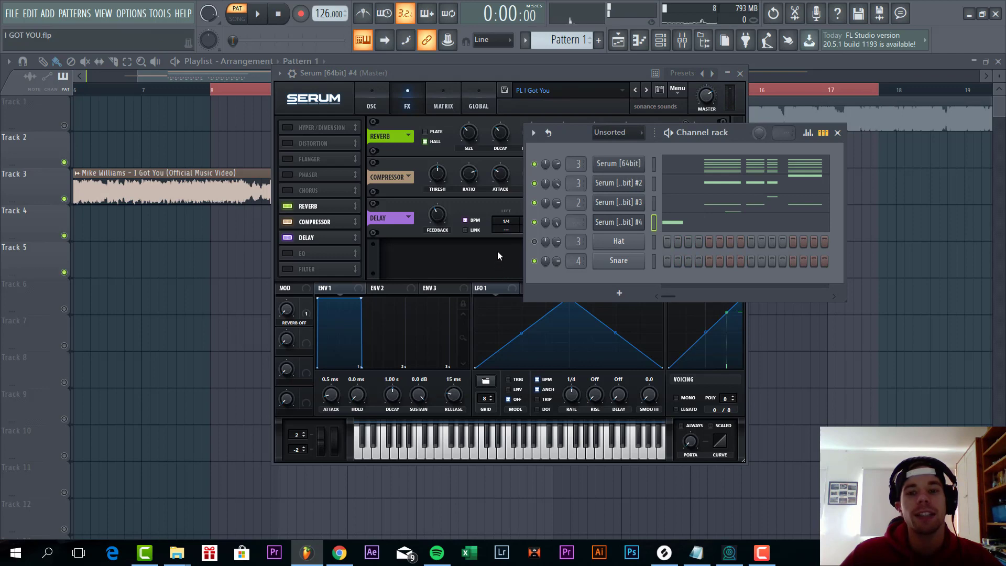
key("space")
left_click(825, 344)
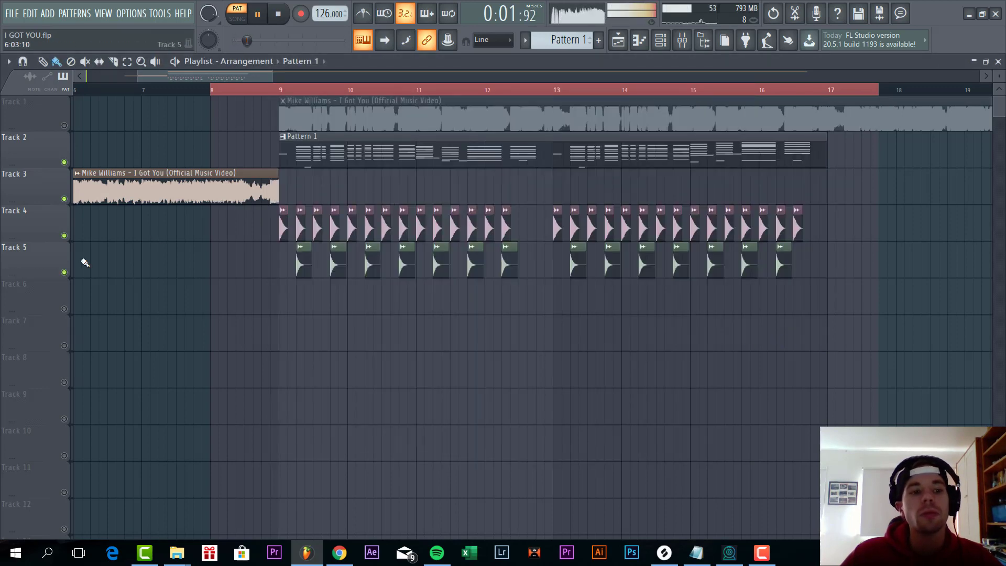
right_click(69, 239)
right_click(64, 235)
left_click(64, 272)
scroll(271, 90, "up", 2)
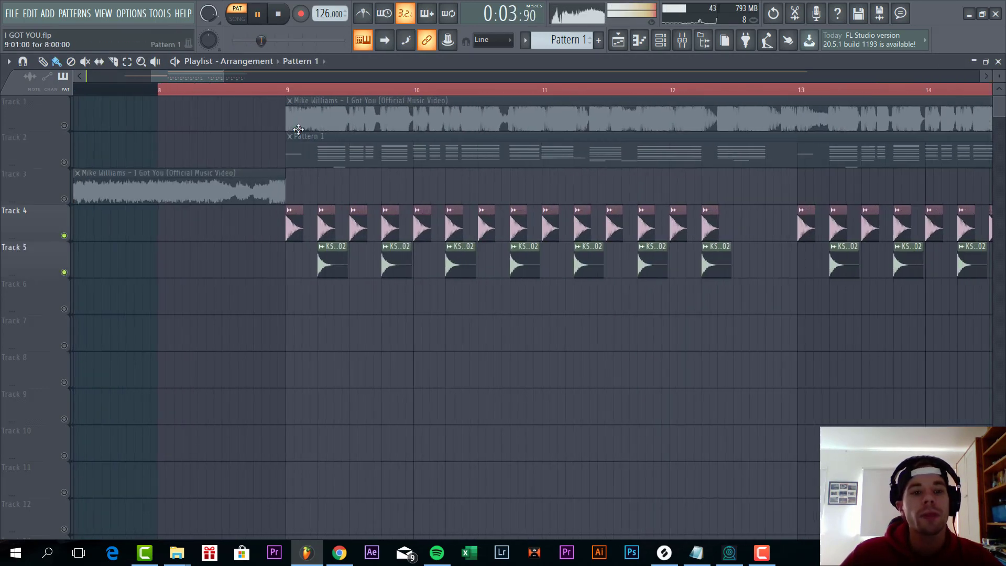
left_click(265, 90)
scroll(342, 209, "up", 3)
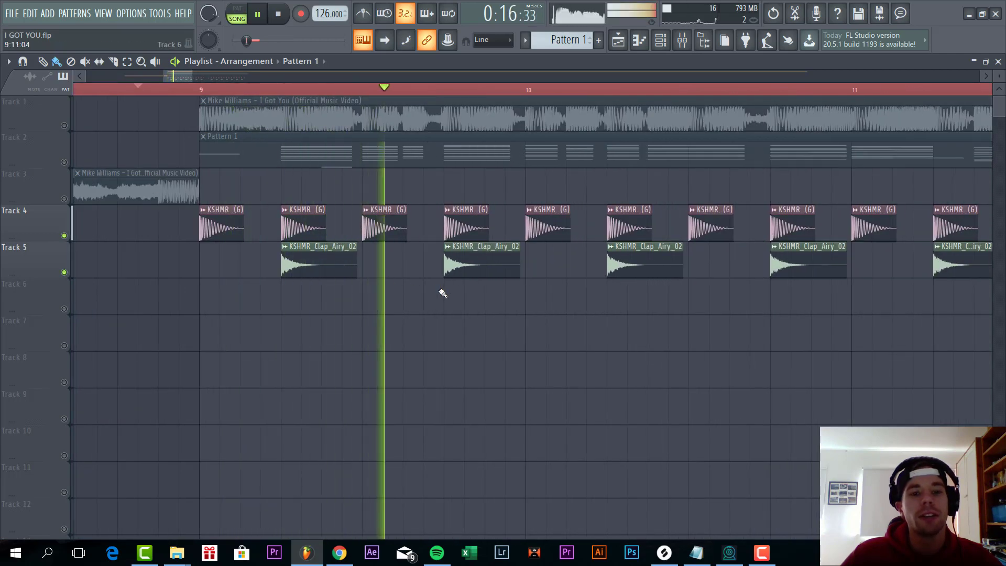
scroll(442, 291, "up", 2)
scroll(533, 277, "down", 6)
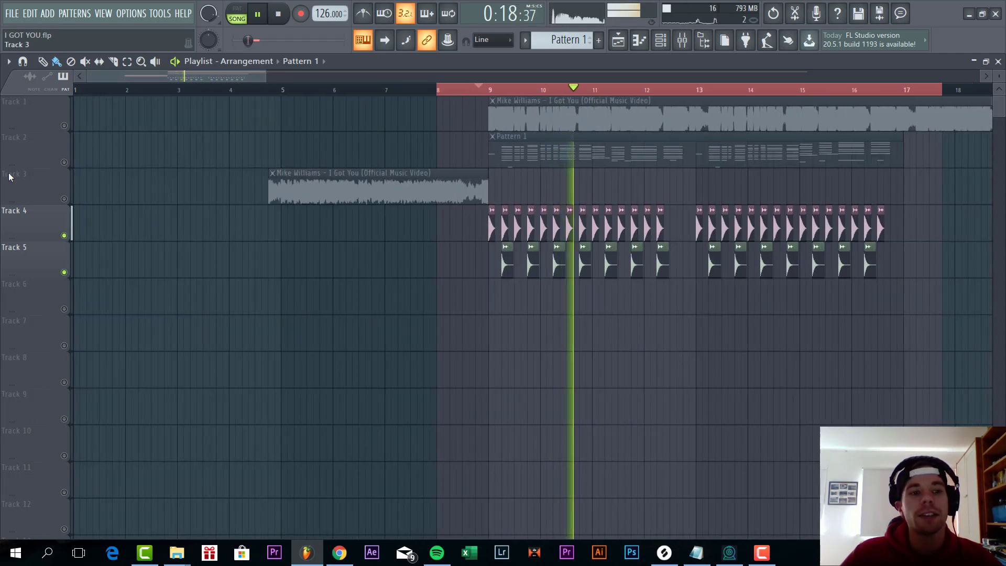
Step: Stop playback and unmute all playlist tracks except Track 1 with the original song
key("space")
right_click(63, 198)
right_click(64, 199)
left_click(64, 125)
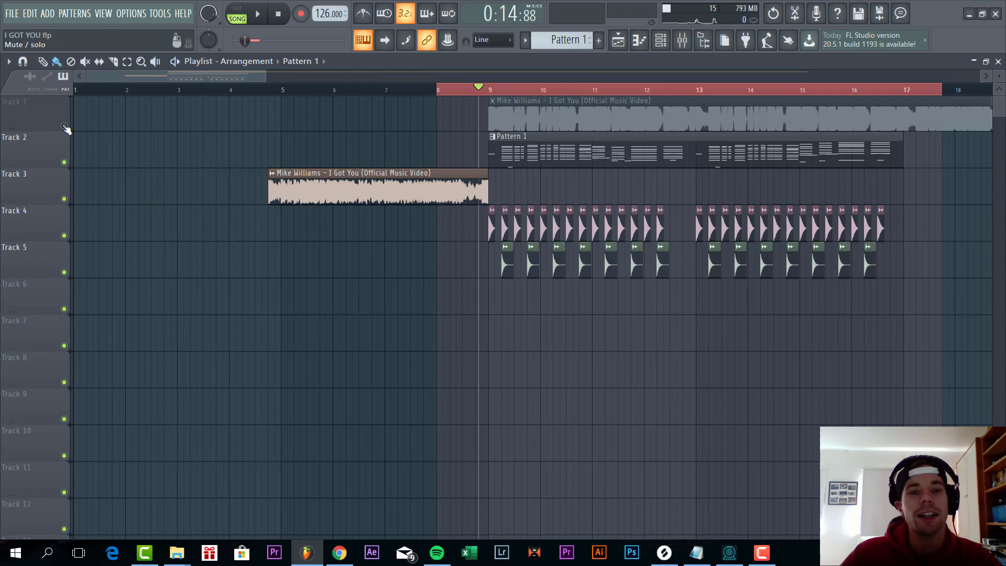
Step: Play the full remade arrangement from bar 8 through the first half of the drop, then stop playback
left_click(443, 90)
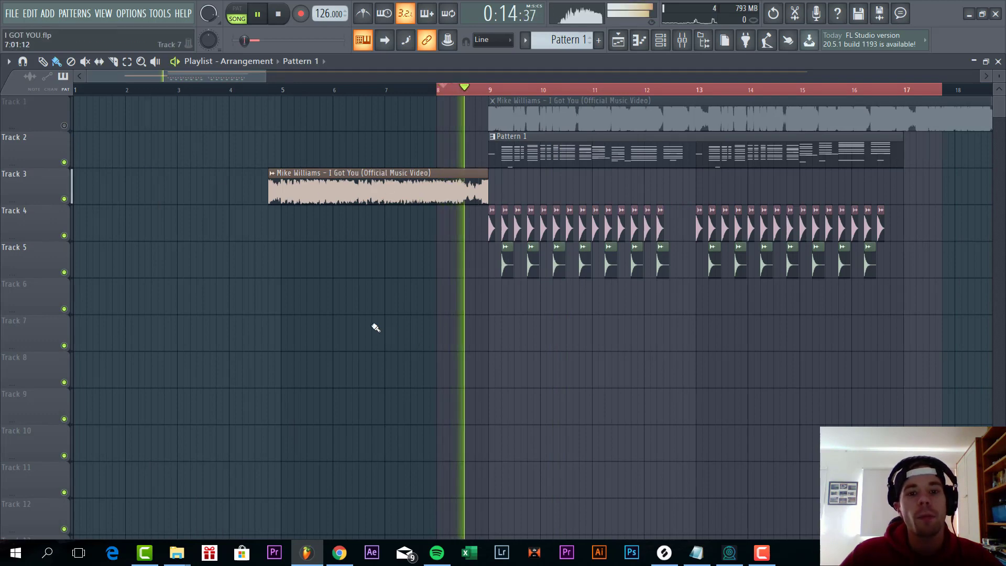
scroll(335, 327, "down", 4)
scroll(278, 332, "up", 4)
scroll(220, 325, "down", 3)
scroll(131, 324, "up", 2)
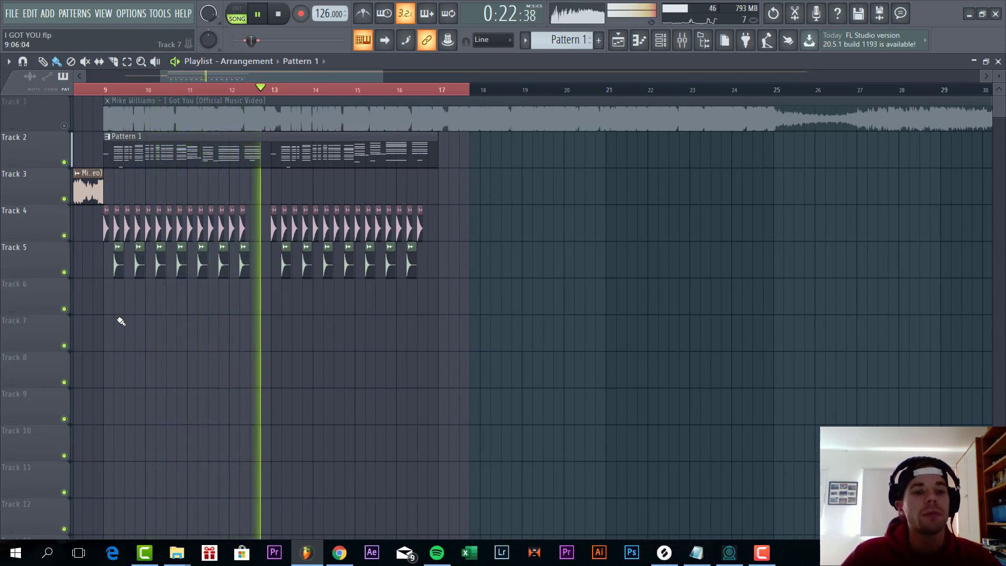
key("space")
left_click_drag(249, 78, 212, 78)
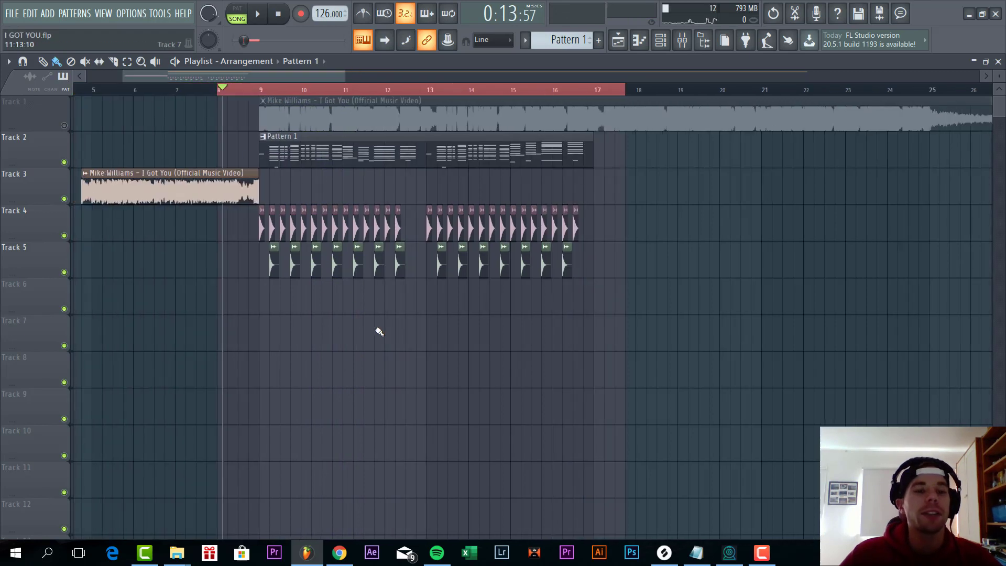